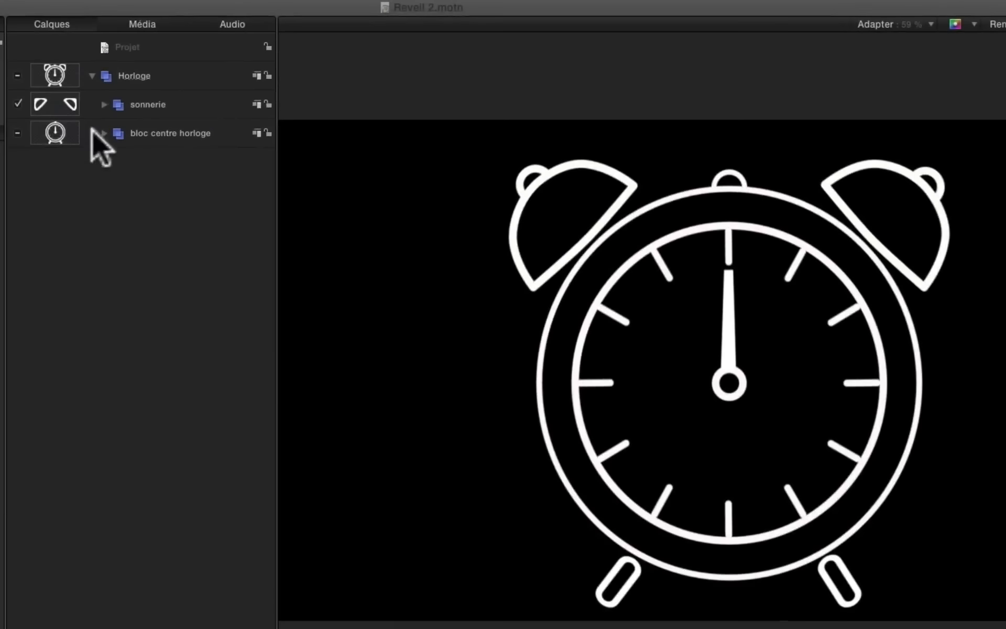
Select the Petite aiguille group inside bloc centre horloge and try out its Rotation property
{"action": "left_click", "coordinate": [104, 133]}
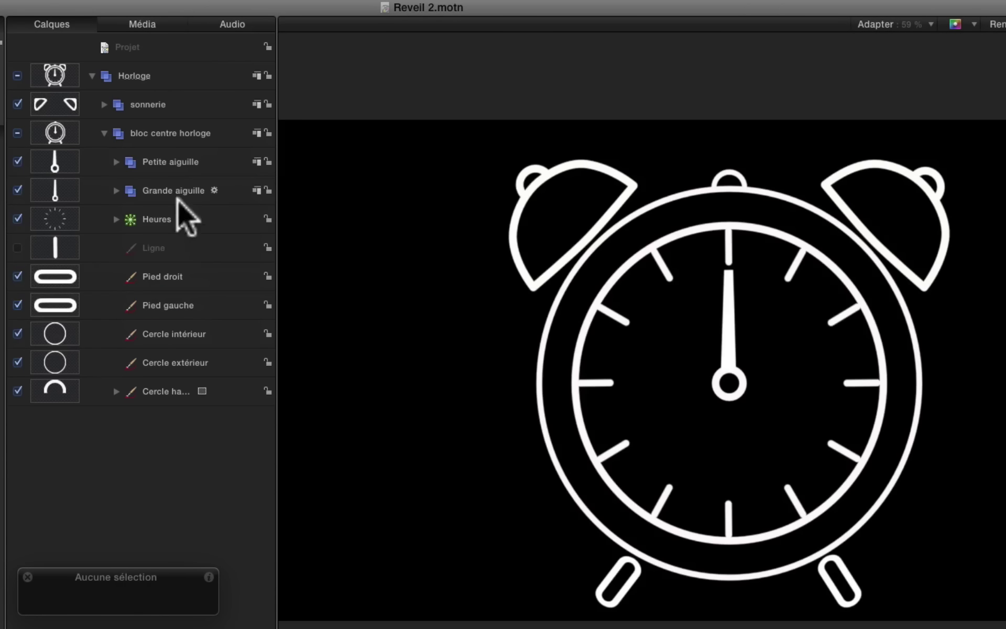
{"action": "left_click", "coordinate": [169, 162]}
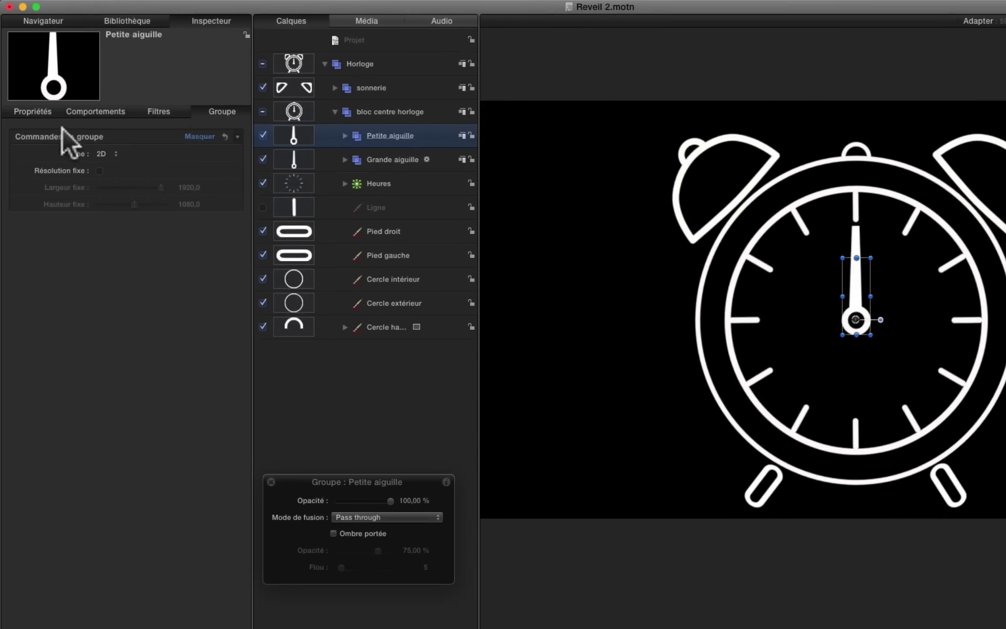
{"action": "left_click", "coordinate": [47, 113]}
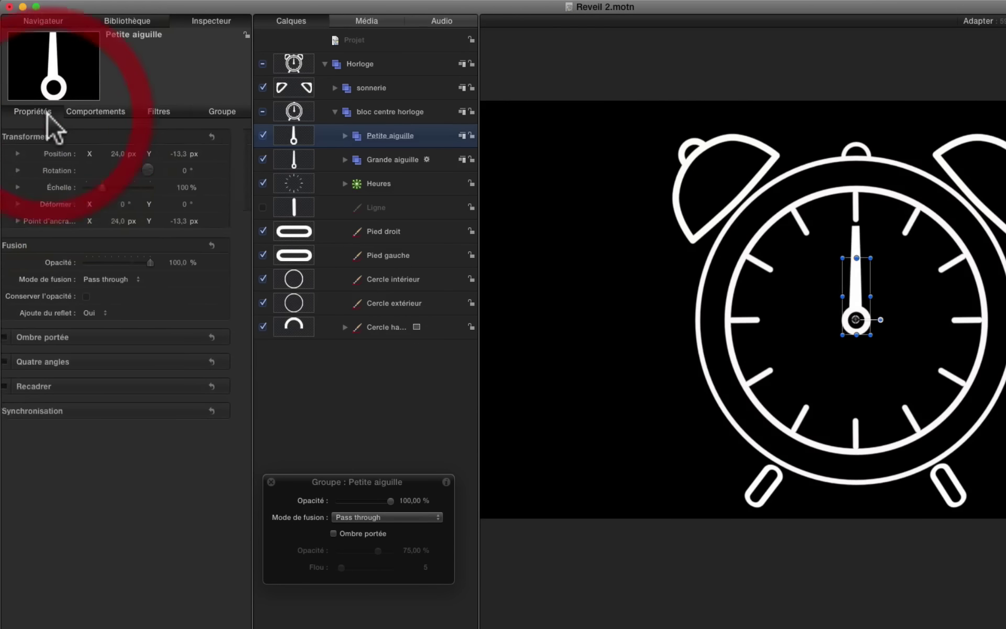
{"action": "left_click_drag", "start_coordinate": [199, 172], "coordinate": [114, 456]}
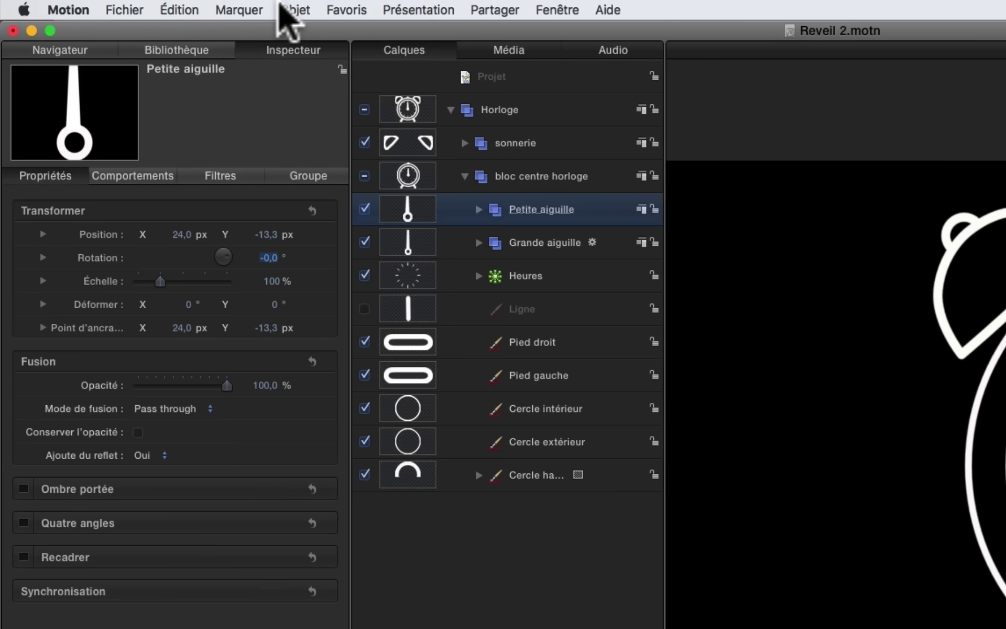
{"action": "left_click", "coordinate": [259, 3]}
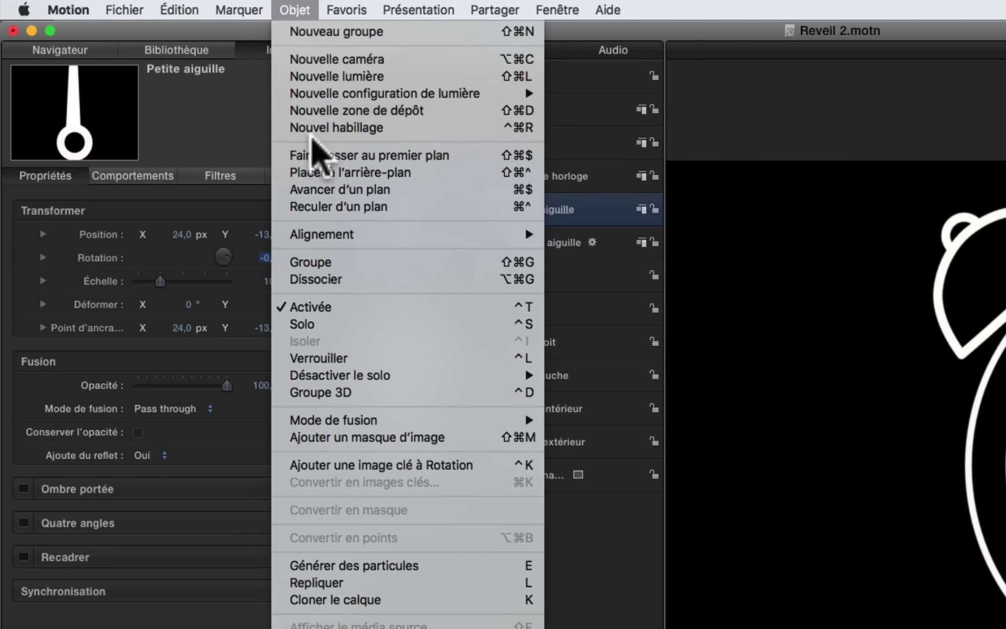
{"action": "left_click", "coordinate": [801, 125]}
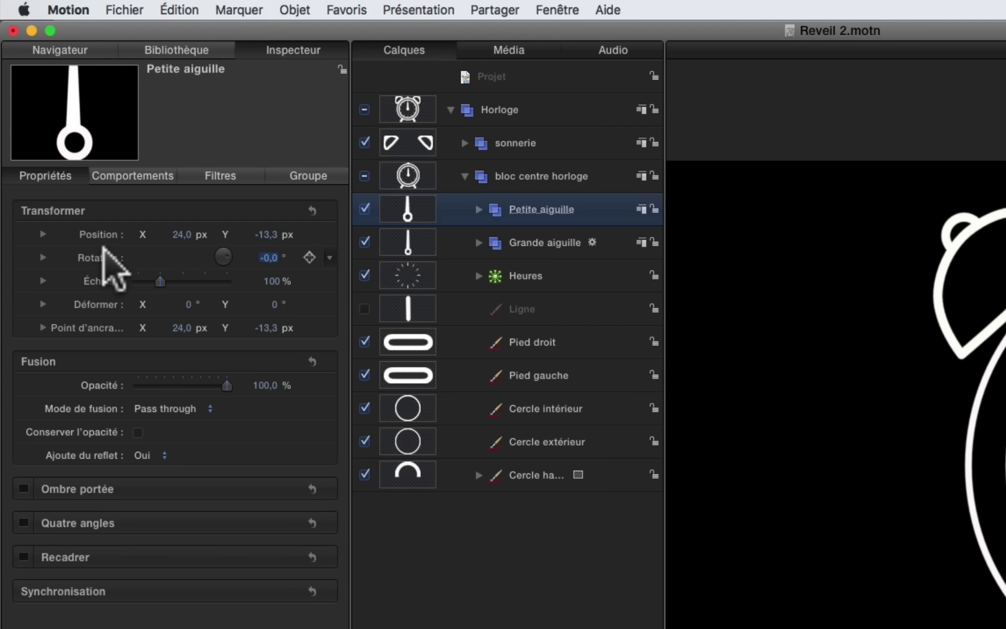
Create a rig with a new slider controlling the rotation of the Petite aiguille group
{"action": "right_click", "coordinate": [82, 256]}
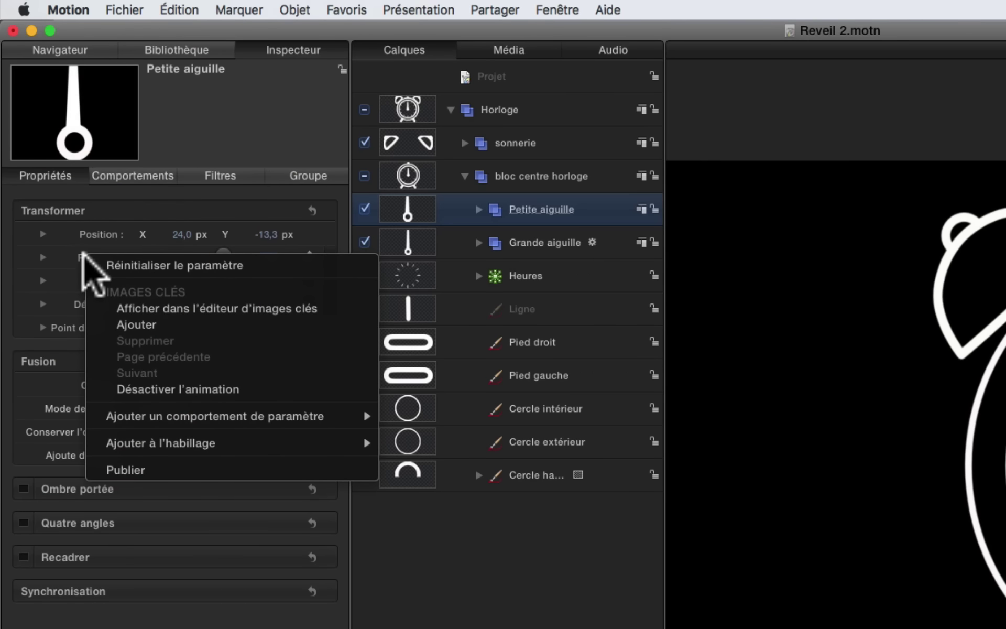
{"action": "mouse_move", "coordinate": [191, 443]}
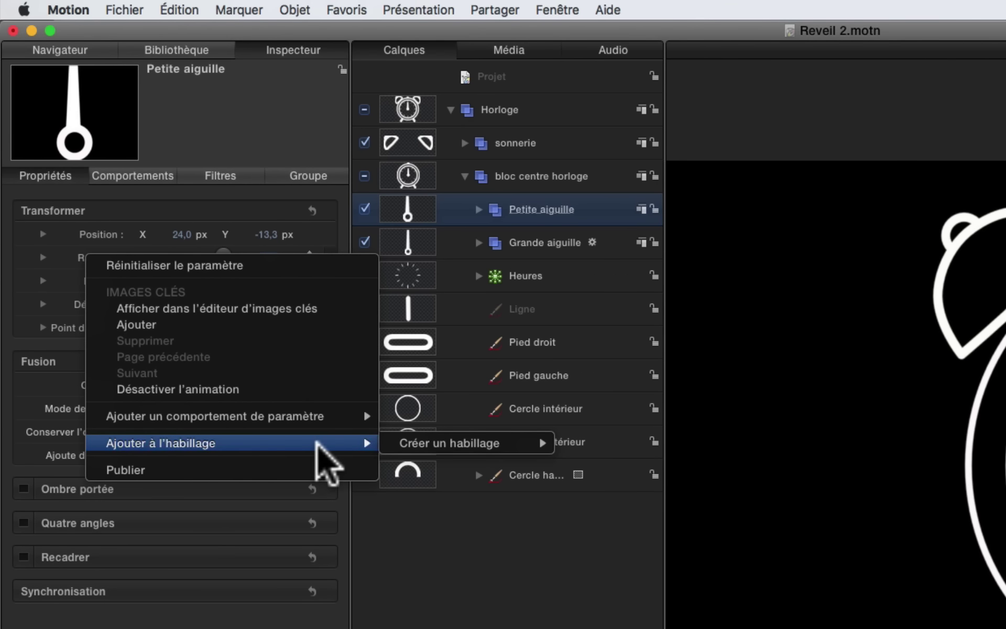
{"action": "mouse_move", "coordinate": [448, 440]}
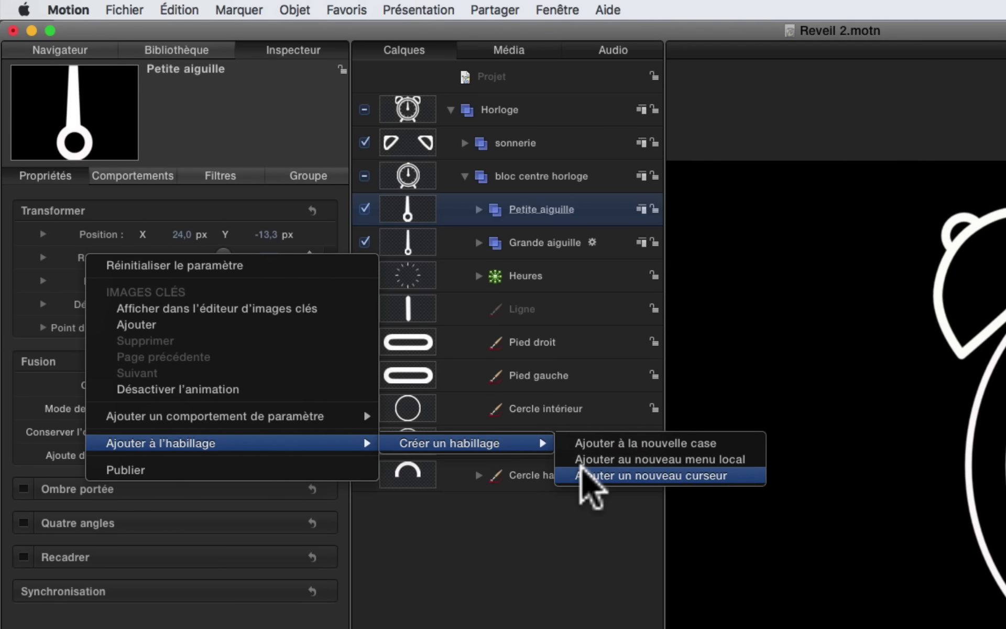
{"action": "left_click", "coordinate": [582, 474]}
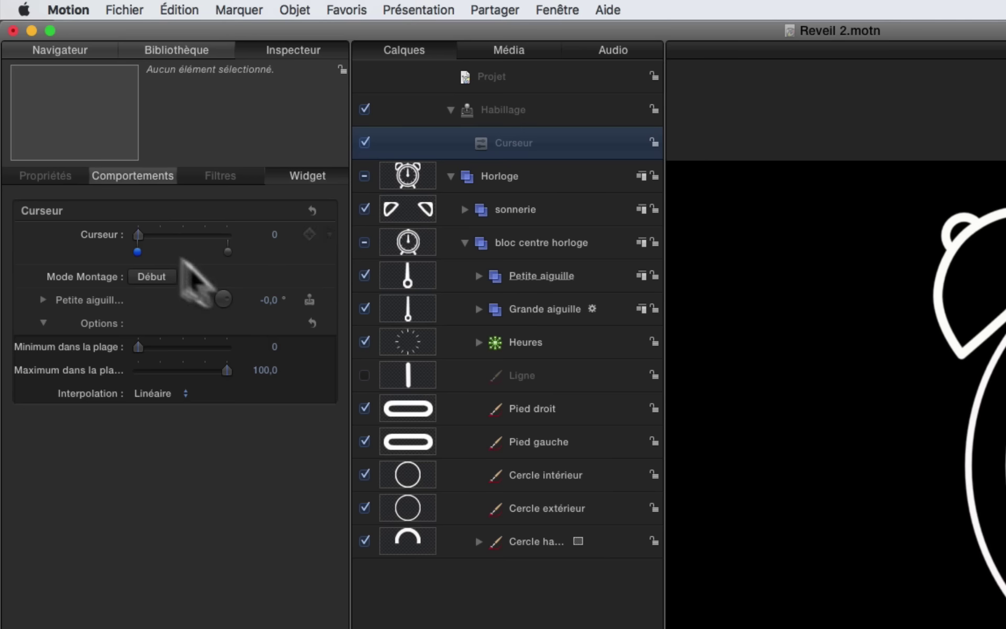
Move the slider to its maximum and set the Petite aiguille rotation there to 360°
{"action": "mouse_move", "coordinate": [138, 234]}
{"action": "left_mouse_down"}
{"action": "mouse_move", "coordinate": [203, 247]}
{"action": "mouse_move", "coordinate": [265, 242]}
{"action": "left_mouse_up"}
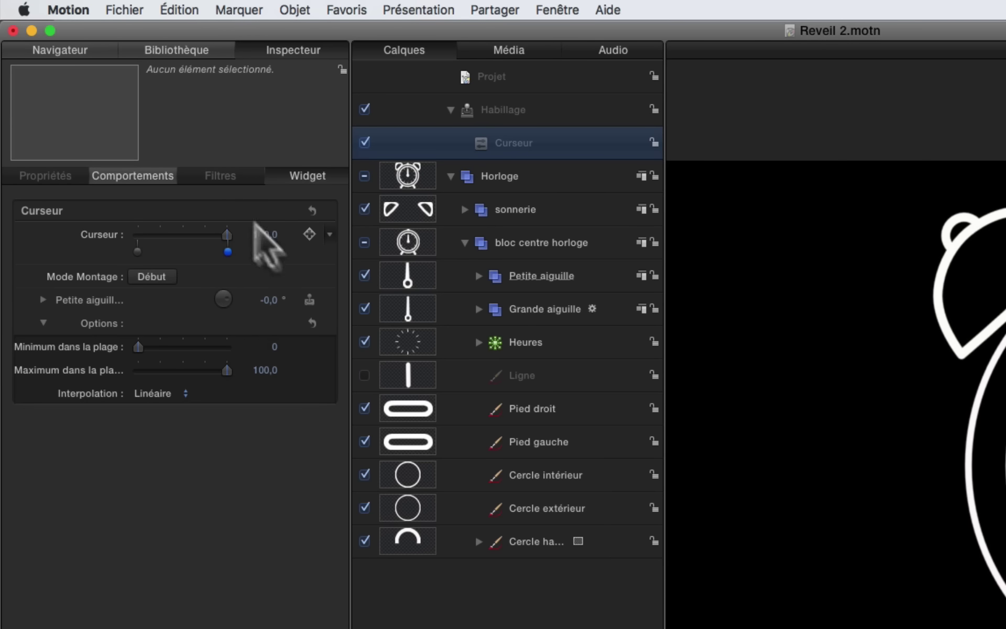
{"action": "left_click", "coordinate": [269, 300]}
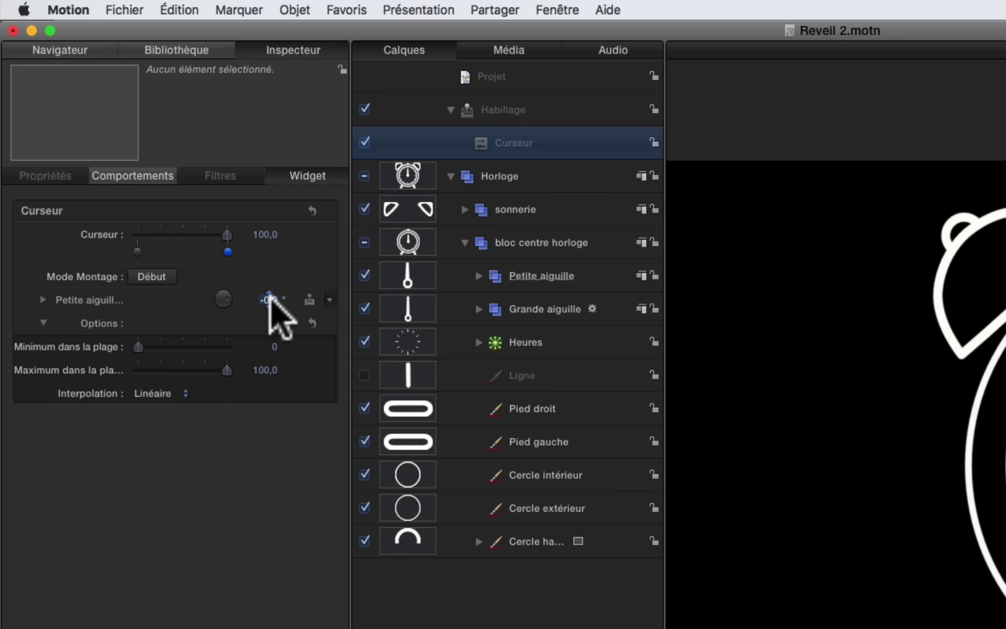
{"action": "type", "text": "360"}
{"action": "key", "text": "Return"}
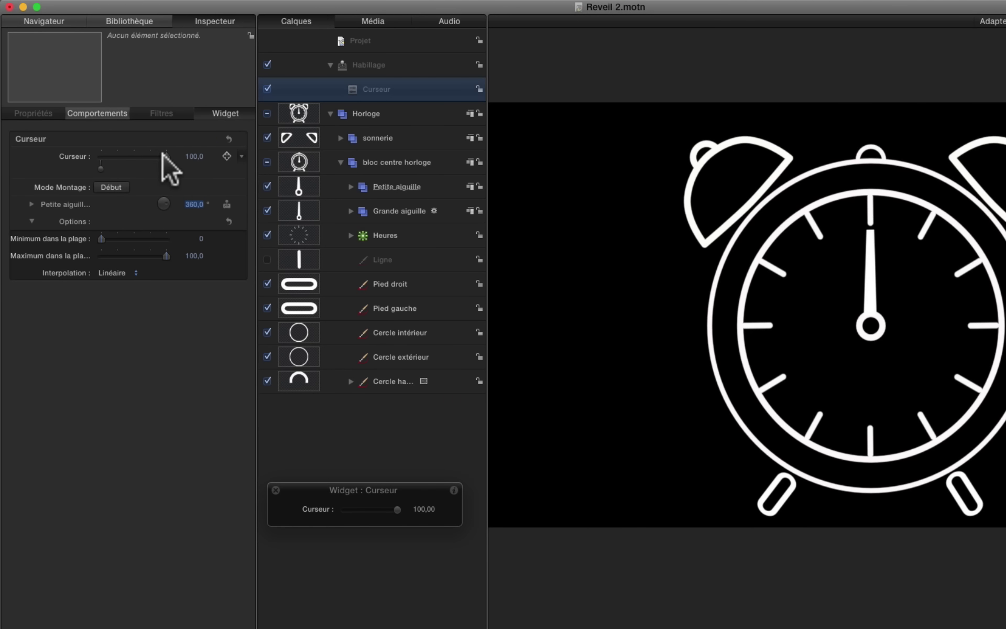
Set the Petite aiguille rotation at the slider's maximum position to -360° so the hand turns clockwise
{"action": "left_click_drag", "start_coordinate": [162, 154], "coordinate": [212, 160]}
{"action": "left_click", "coordinate": [188, 204]}
{"action": "key", "text": "BackSpace"}
{"action": "type", "text": "-360"}
{"action": "key", "text": "Return"}
Set the maximum of the slider's range to 12
{"action": "mouse_move", "coordinate": [166, 156]}
{"action": "left_mouse_down"}
{"action": "mouse_move", "coordinate": [87, 156]}
{"action": "mouse_move", "coordinate": [174, 159]}
{"action": "left_mouse_up"}
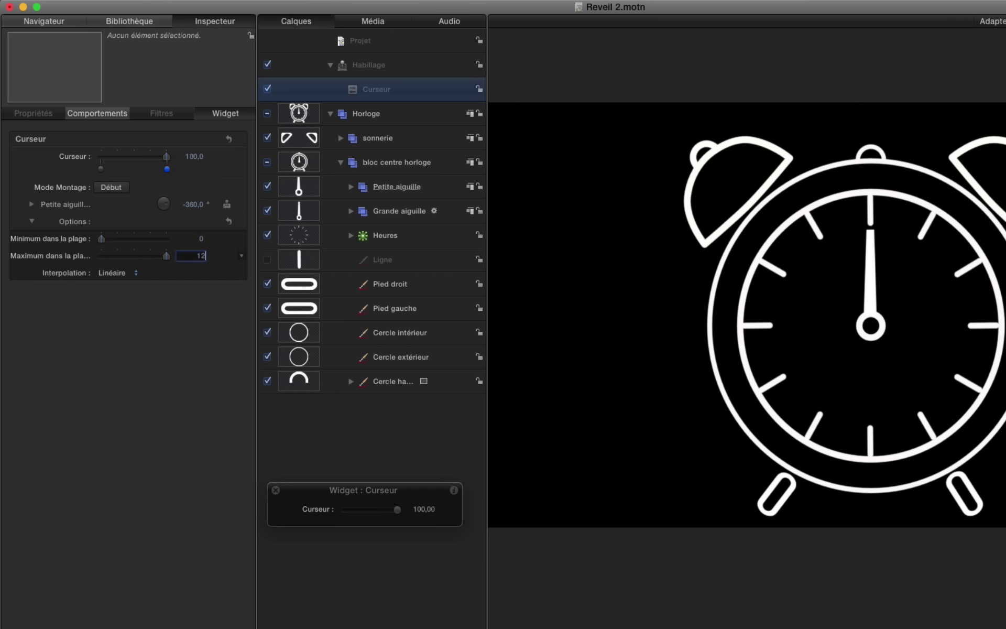
{"action": "key", "text": "Return"}
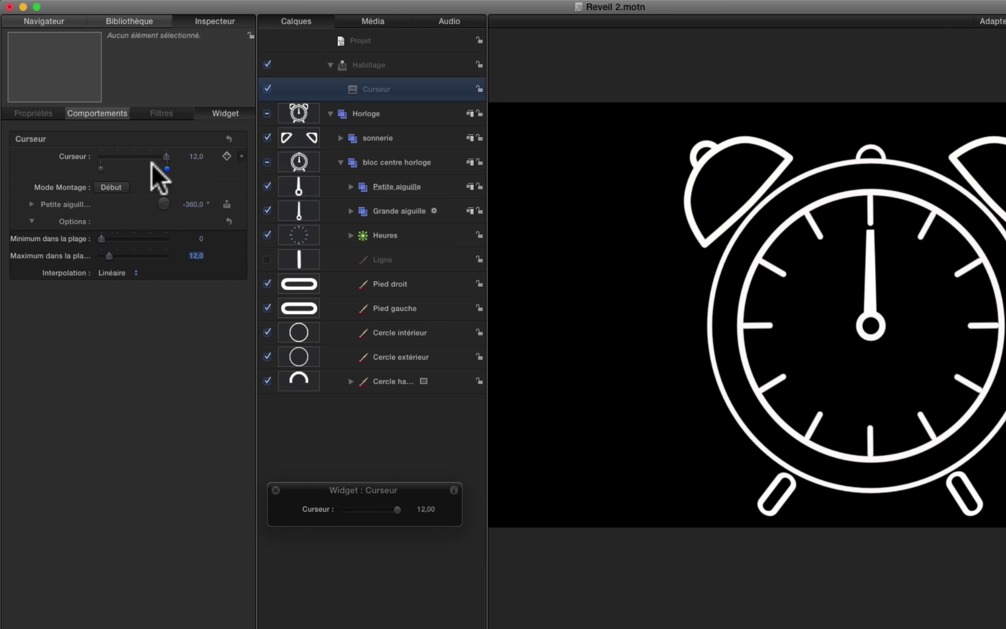
Test the clock hands by setting the slider to 5, 6, 6.5 and 6.25 in turn
{"action": "left_click", "coordinate": [196, 155]}
{"action": "type", "text": "5"}
{"action": "key", "text": "Return"}
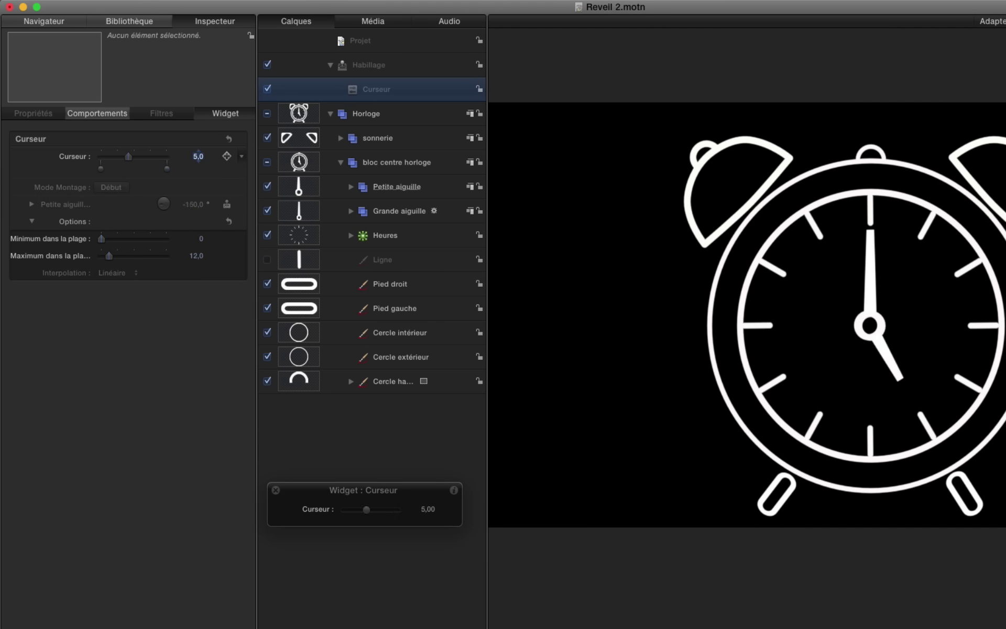
{"action": "left_click", "coordinate": [196, 155]}
{"action": "type", "text": "6"}
{"action": "key", "text": "Return"}
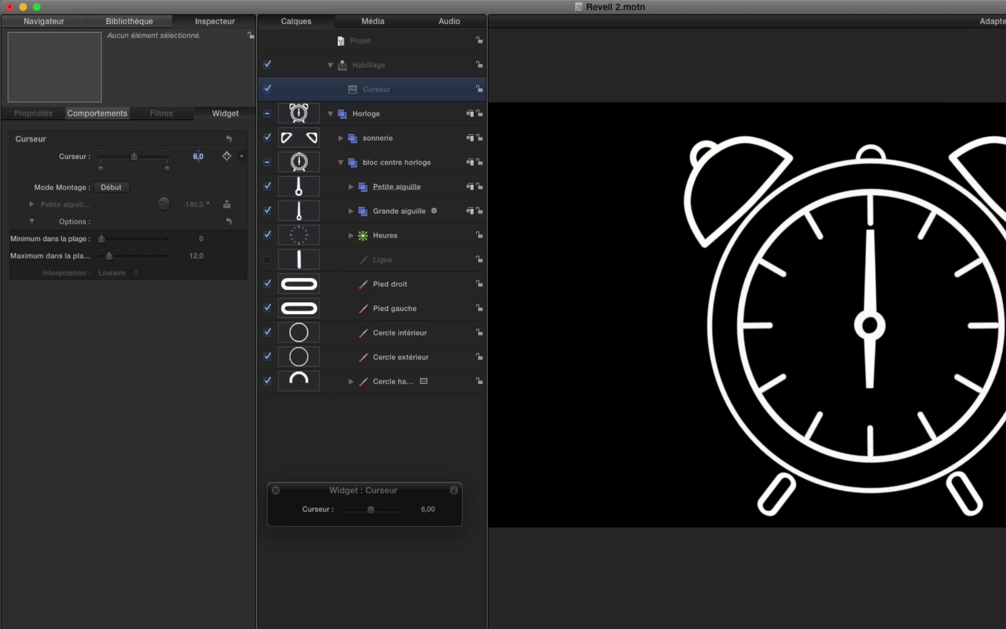
{"action": "left_click", "coordinate": [197, 156]}
{"action": "type", "text": "6,5"}
{"action": "key", "text": "Return"}
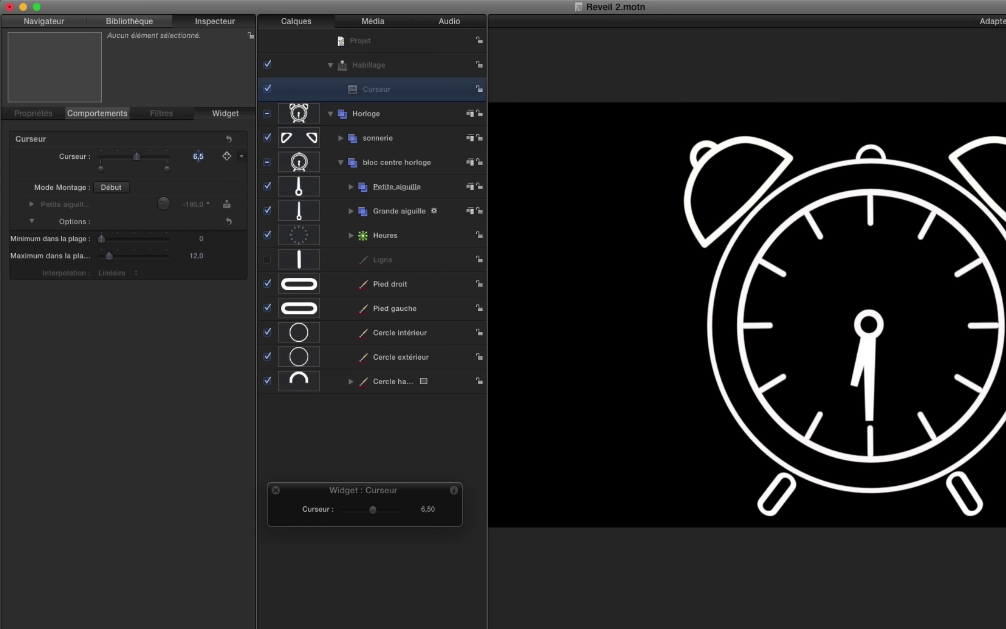
{"action": "left_click", "coordinate": [198, 156]}
{"action": "type", "text": "6,25"}
{"action": "key", "text": "Return"}
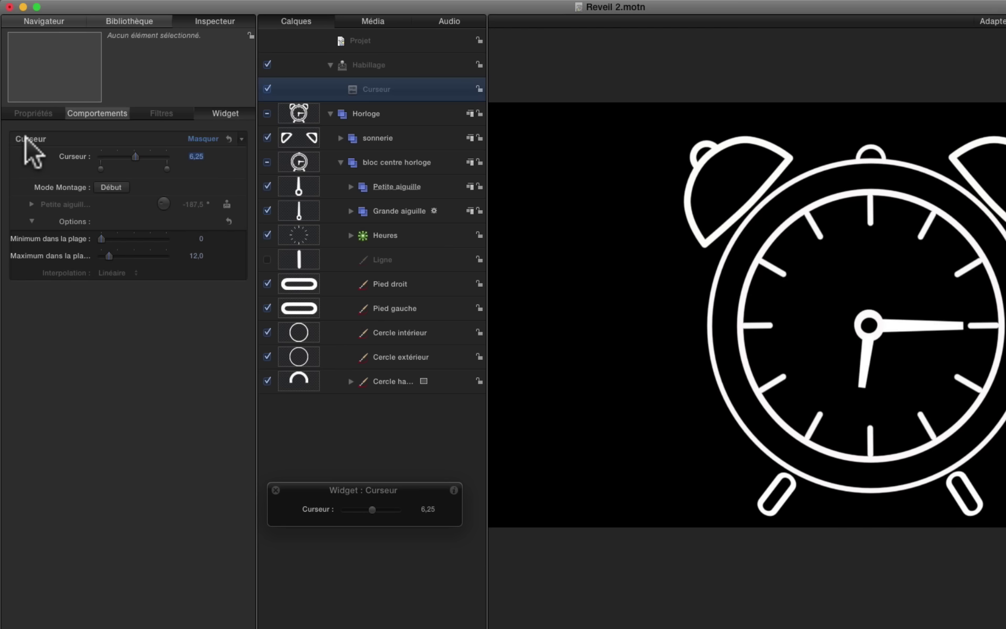
Publish the slider parameter and rename it Heures in the project's published parameters
{"action": "right_click", "coordinate": [74, 153]}
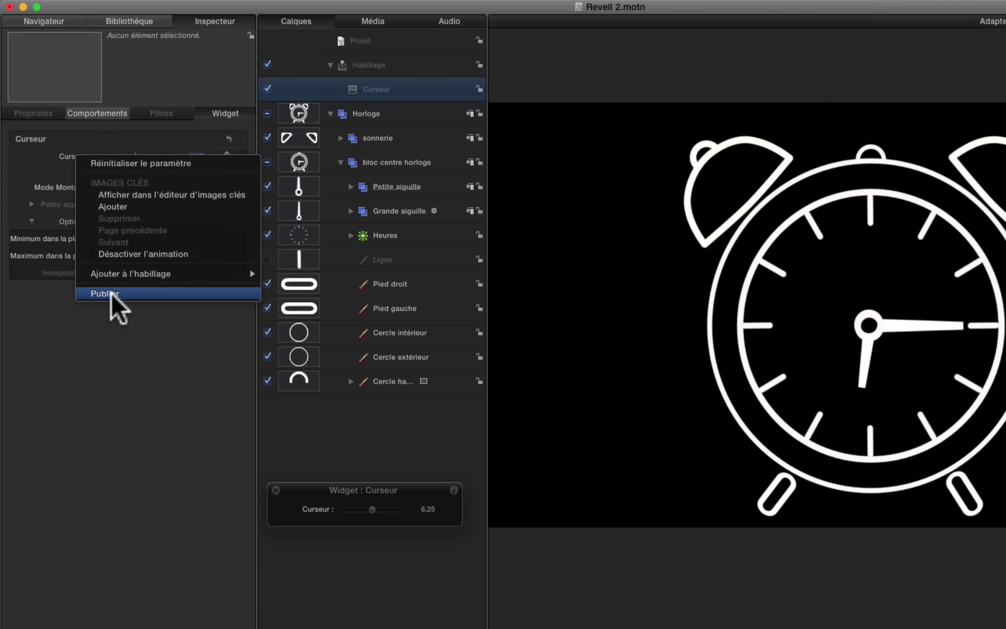
{"action": "left_click", "coordinate": [111, 294]}
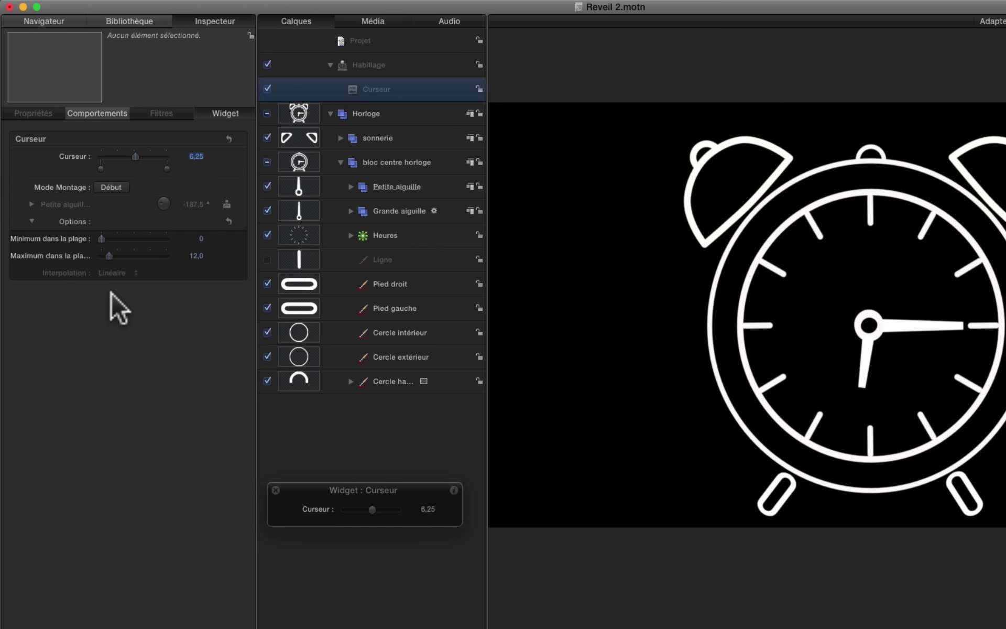
{"action": "left_click", "coordinate": [395, 39]}
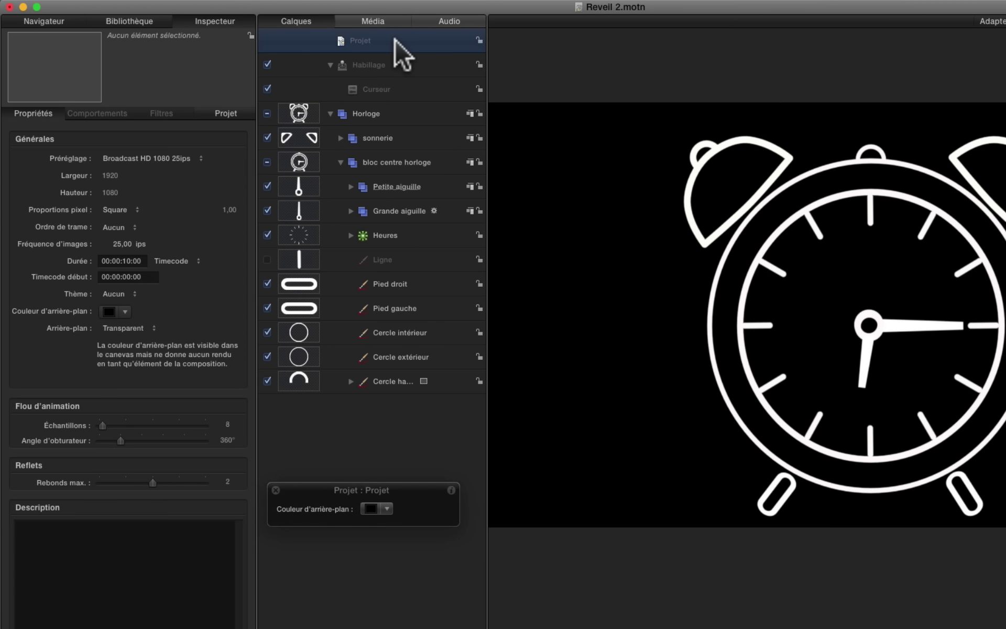
{"action": "left_click", "coordinate": [229, 109]}
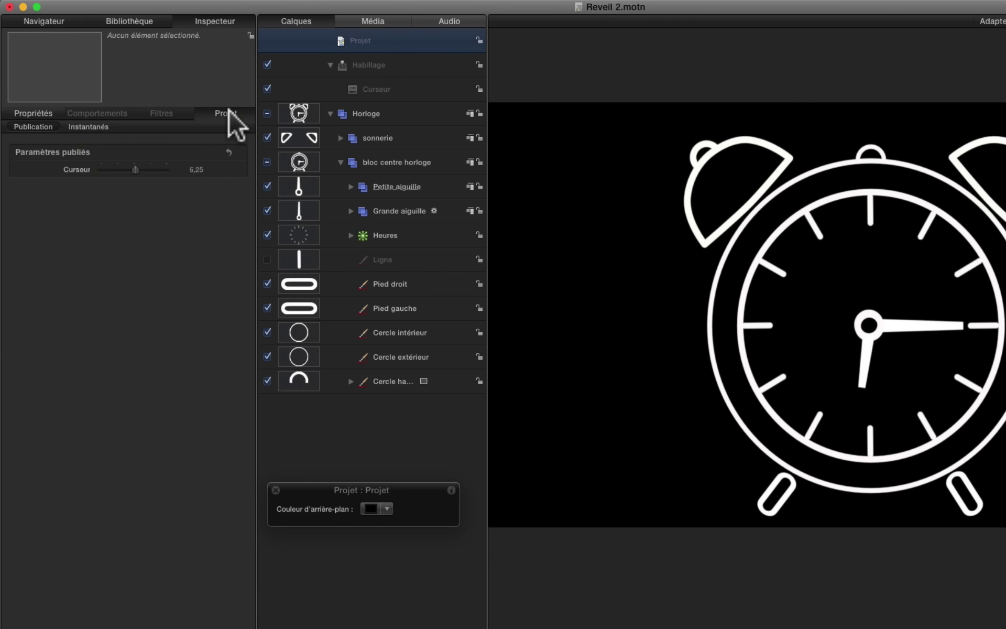
{"action": "left_click", "coordinate": [83, 169]}
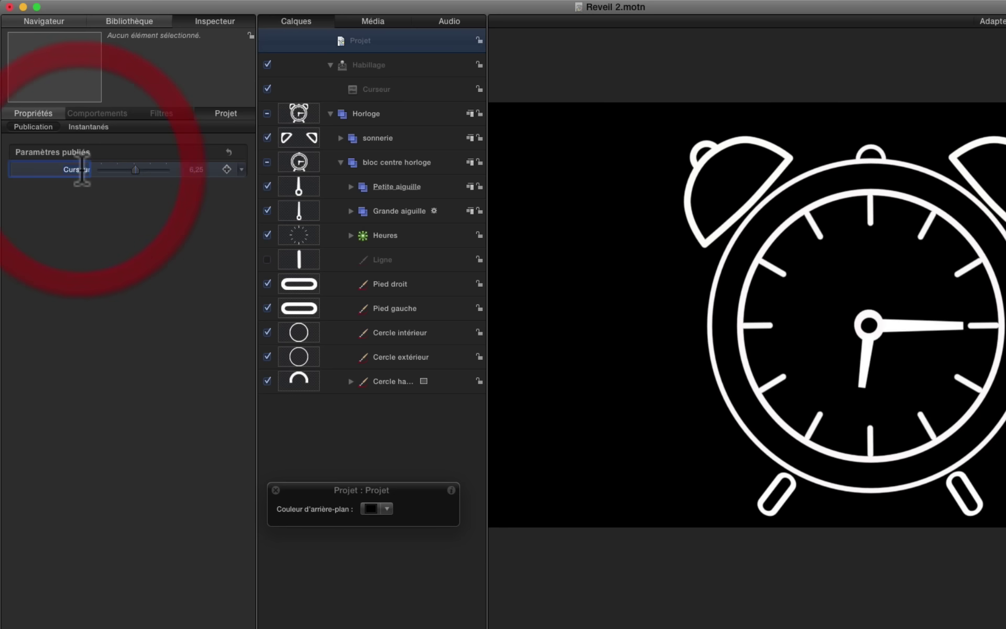
{"action": "type", "text": "Heures"}
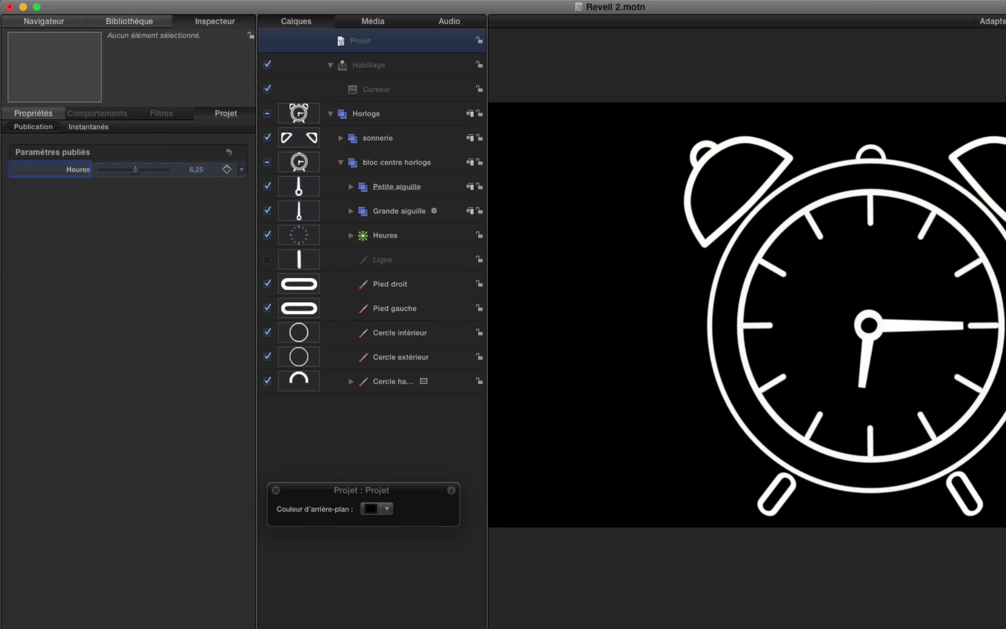
Rename the slider widget in the rig as Heures and lower the project's published Heures parameter to its minimum
{"action": "double_click", "coordinate": [375, 89]}
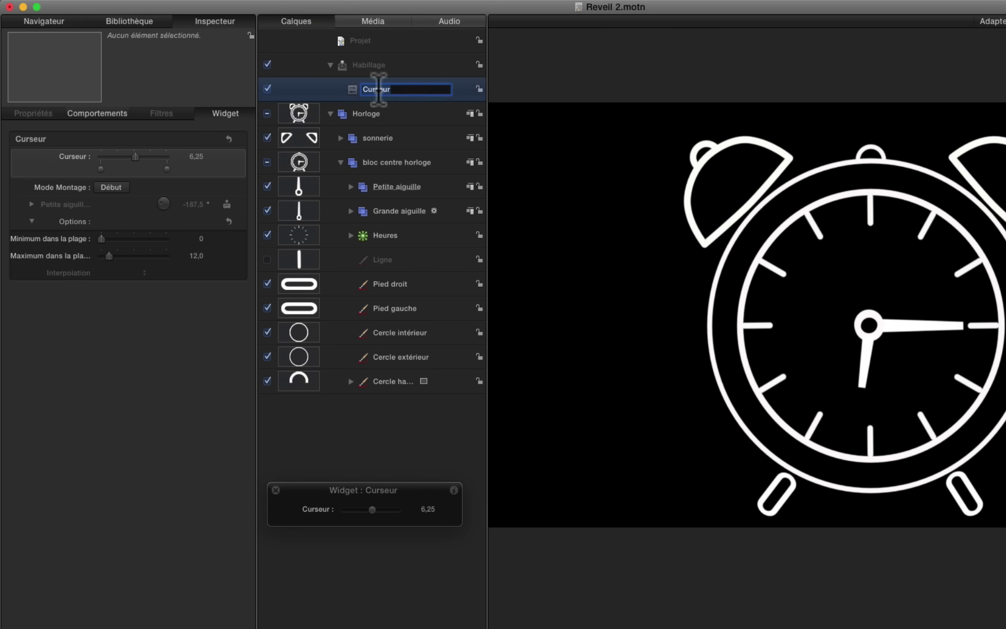
{"action": "type", "text": "Heures"}
{"action": "key", "text": "Return"}
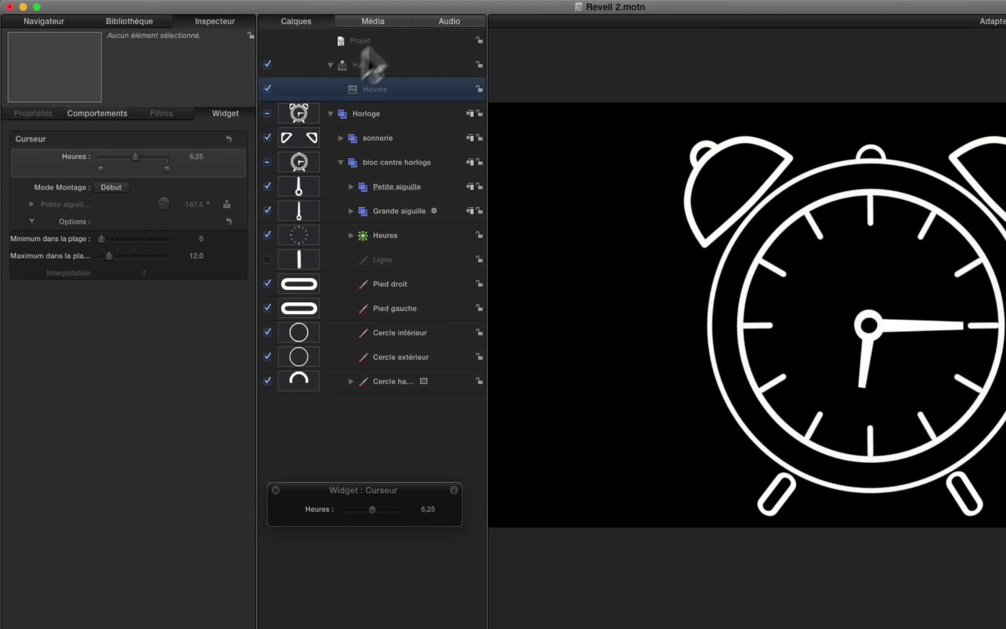
{"action": "left_click", "coordinate": [384, 37]}
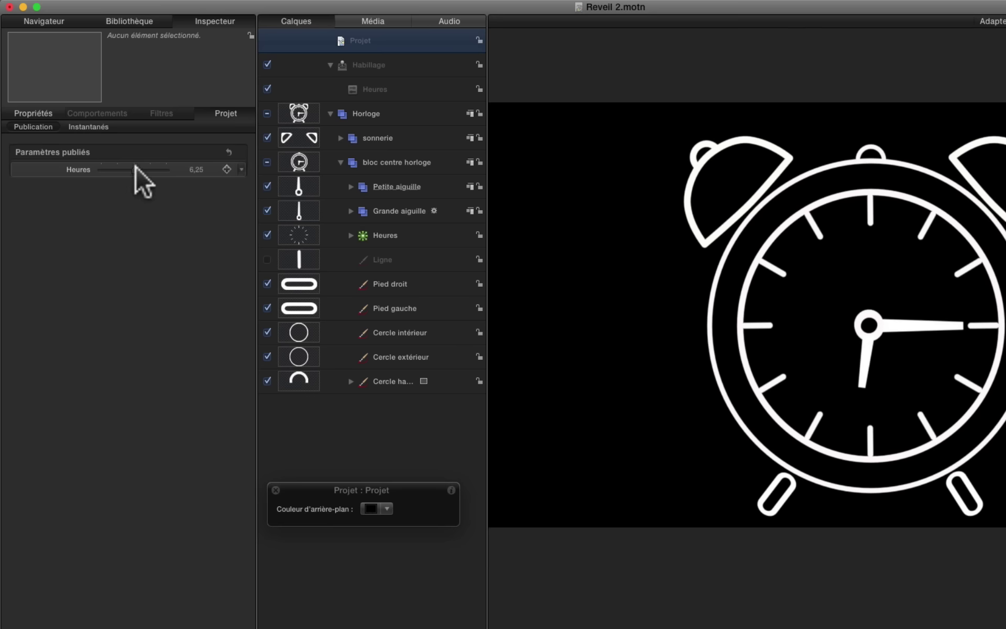
{"action": "left_click_drag", "start_coordinate": [135, 167], "coordinate": [96, 169]}
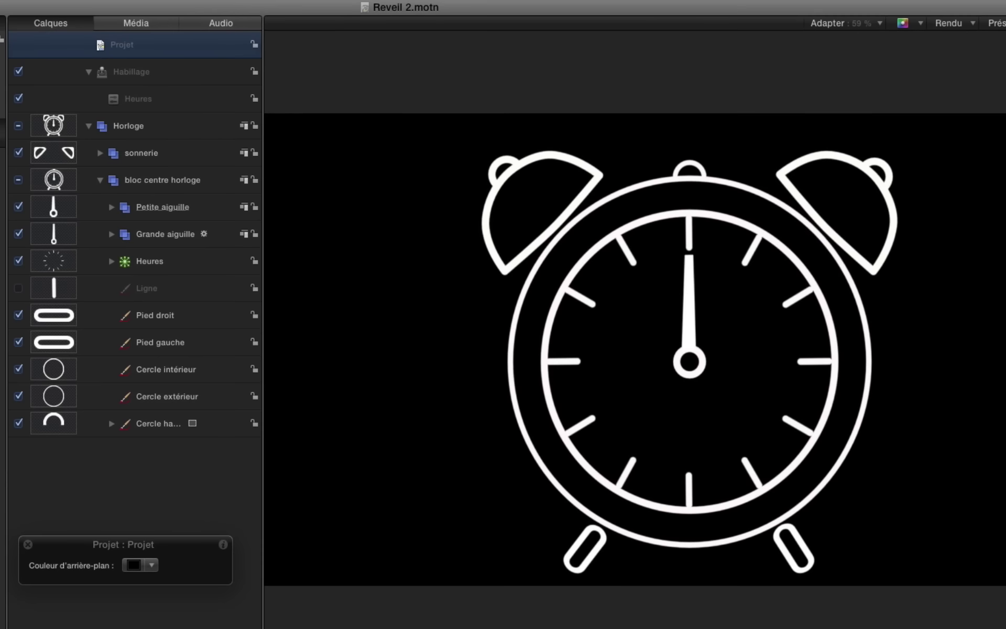
Add the Agiter parameter behavior to the sonnerie D group inside the sonnerie group
{"action": "left_click", "coordinate": [98, 180]}
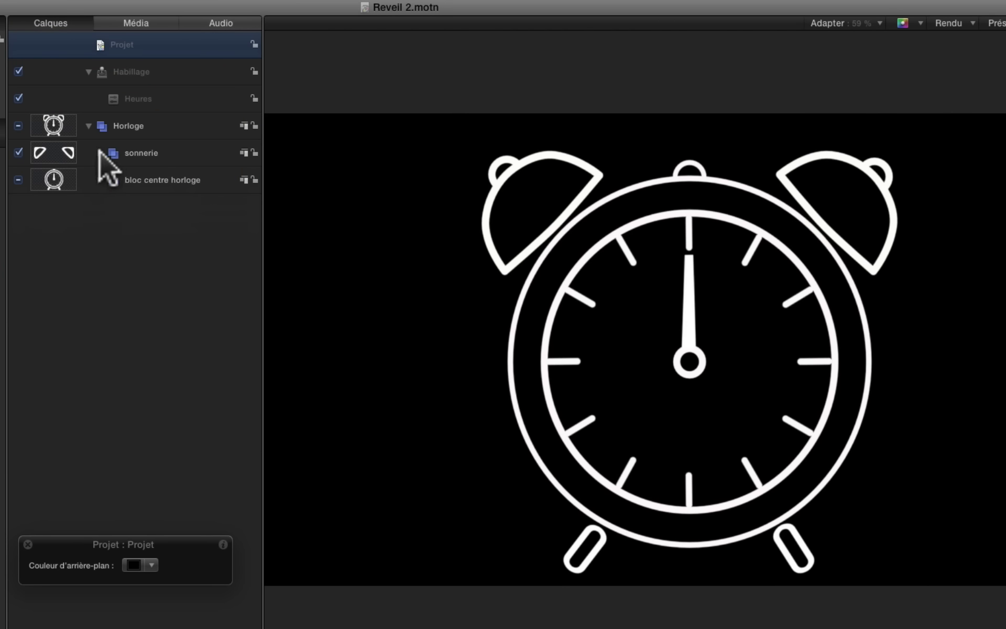
{"action": "left_click", "coordinate": [100, 152]}
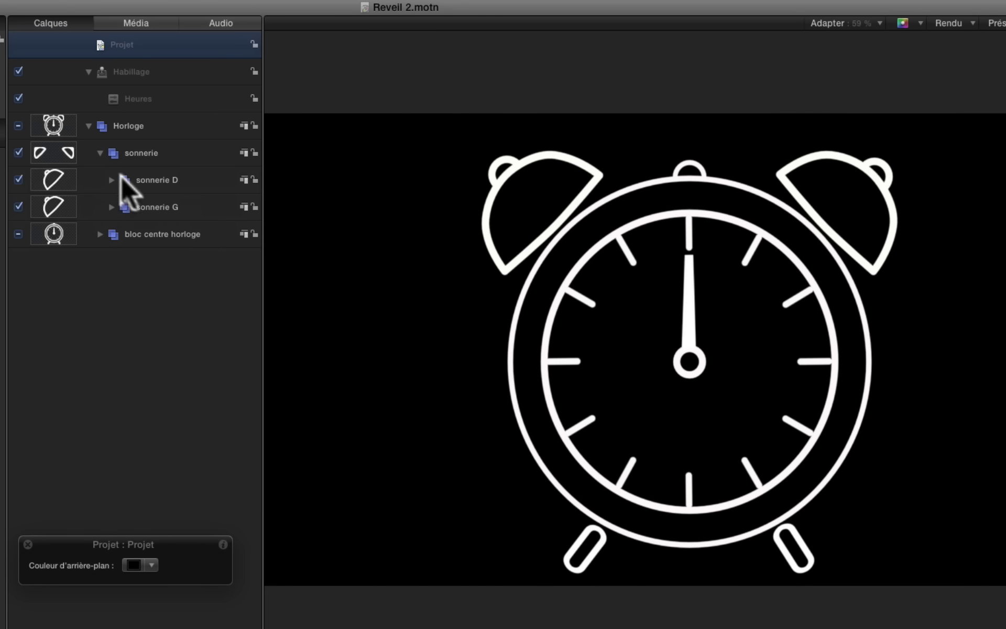
{"action": "left_click", "coordinate": [168, 180]}
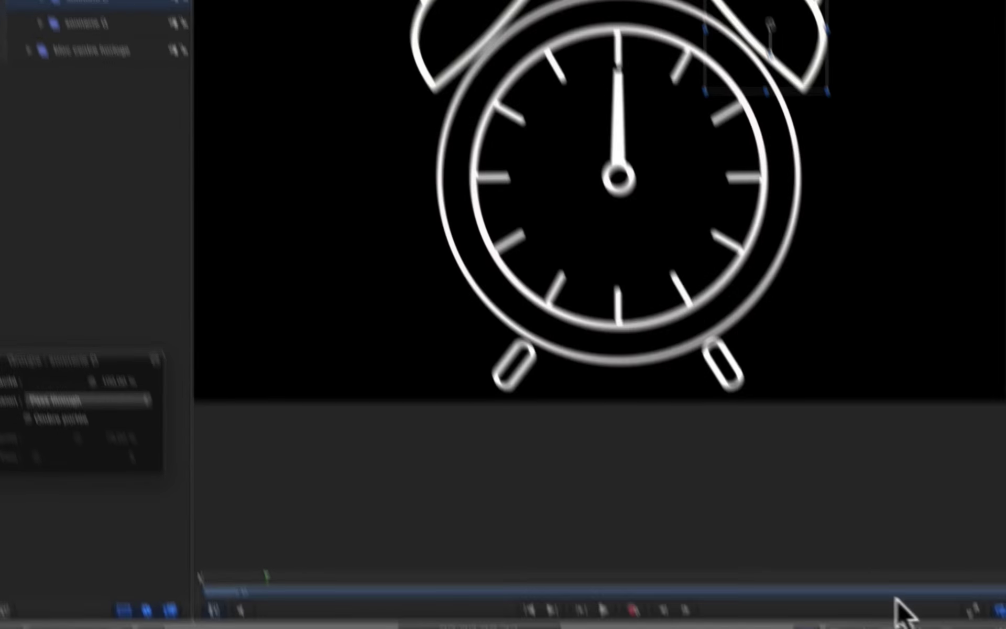
{"action": "left_click", "coordinate": [903, 591]}
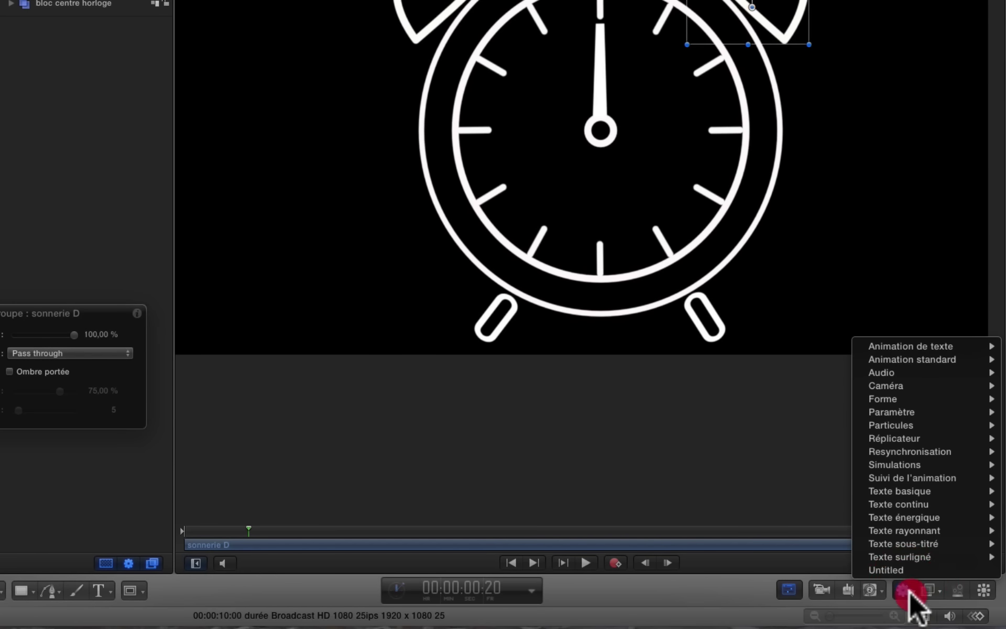
{"action": "mouse_move", "coordinate": [901, 414]}
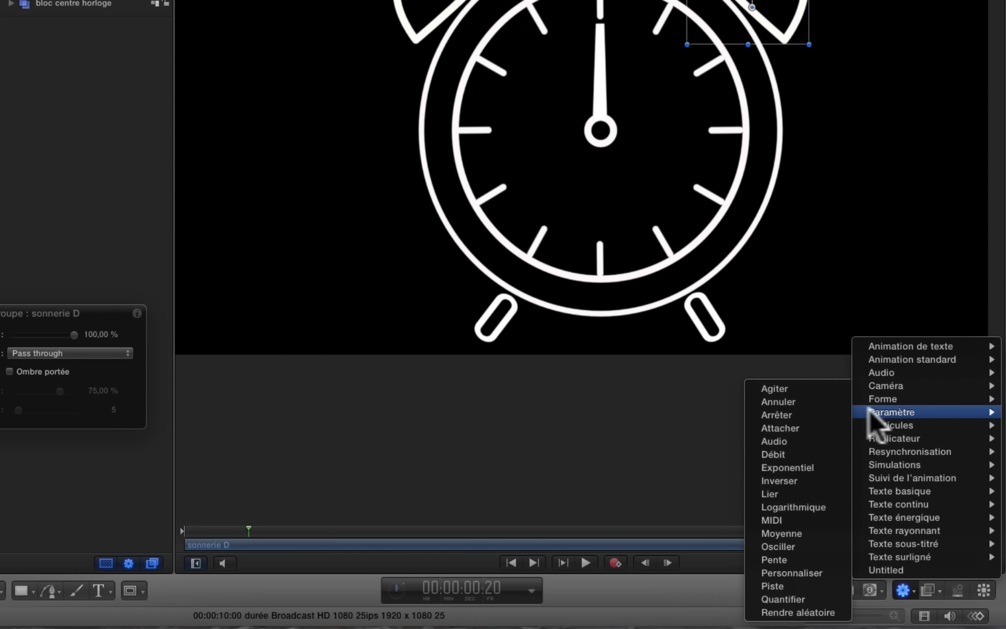
{"action": "left_click", "coordinate": [788, 388]}
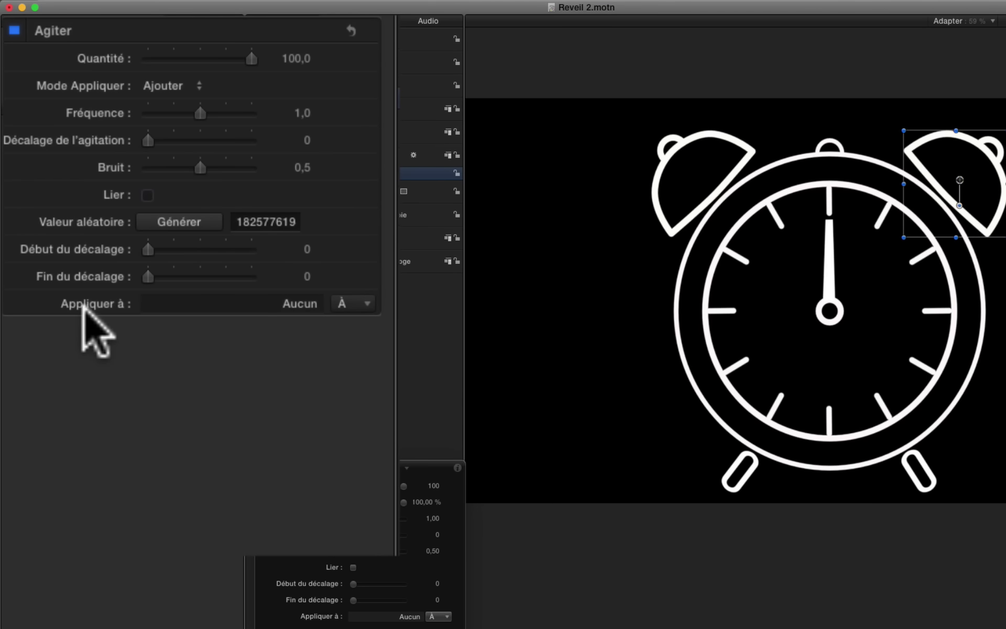
Apply sonnerie D's Agiter behavior to the Transformer Rotation property on all axes (Tout) and play the animation
{"action": "left_click", "coordinate": [228, 296]}
{"action": "mouse_move", "coordinate": [230, 308]}
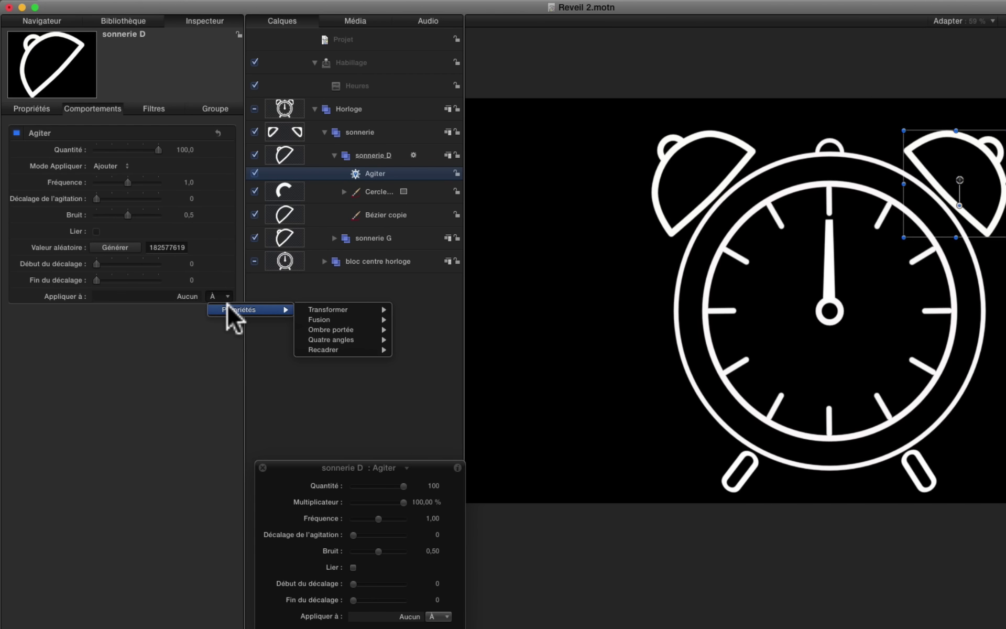
{"action": "mouse_move", "coordinate": [306, 309]}
{"action": "mouse_move", "coordinate": [429, 320]}
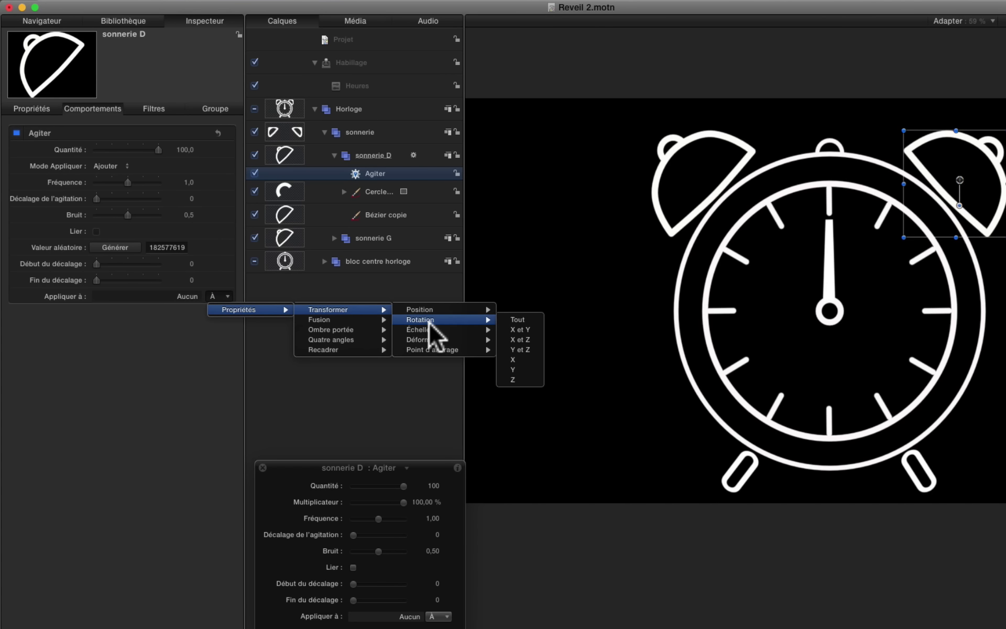
{"action": "left_click", "coordinate": [518, 320]}
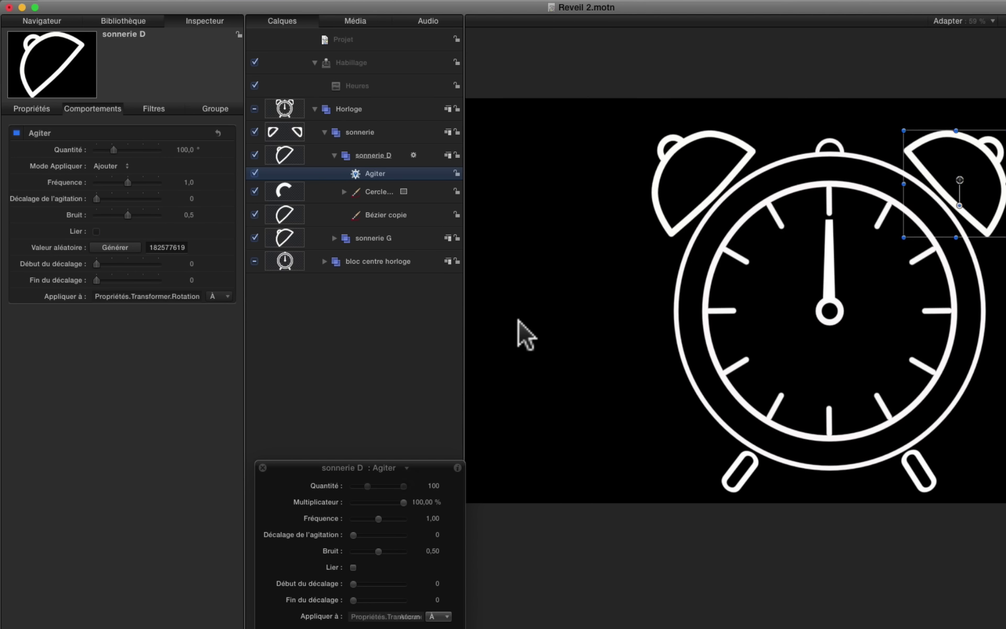
{"action": "key", "text": "space"}
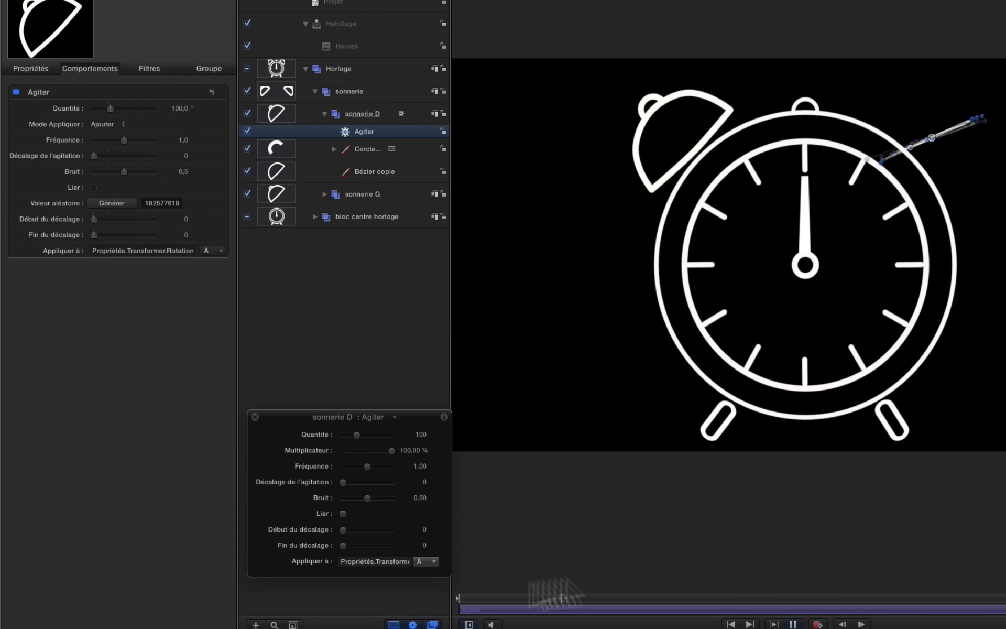
Set the Quantité of sonnerie D's Agiter behavior to 4° and its Fréquence to 75
{"action": "left_click", "coordinate": [178, 108]}
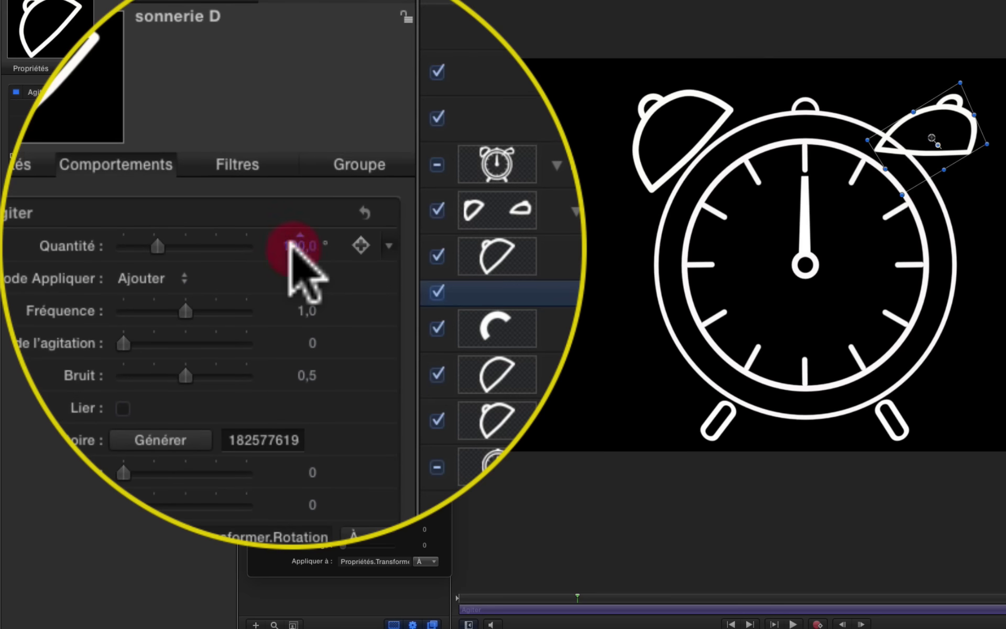
{"action": "type", "text": "1"}
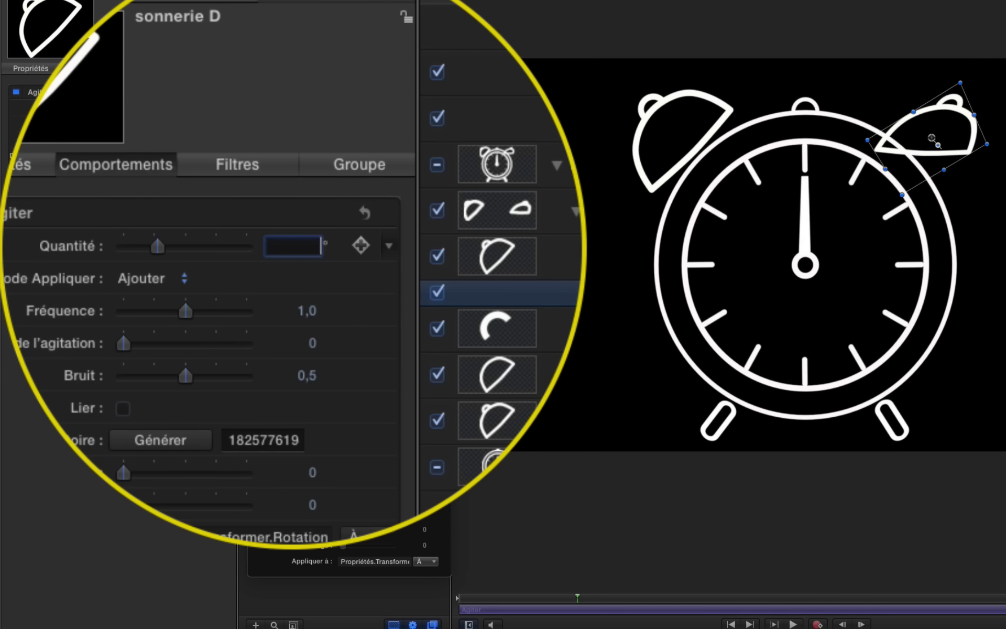
{"action": "key", "text": "Return"}
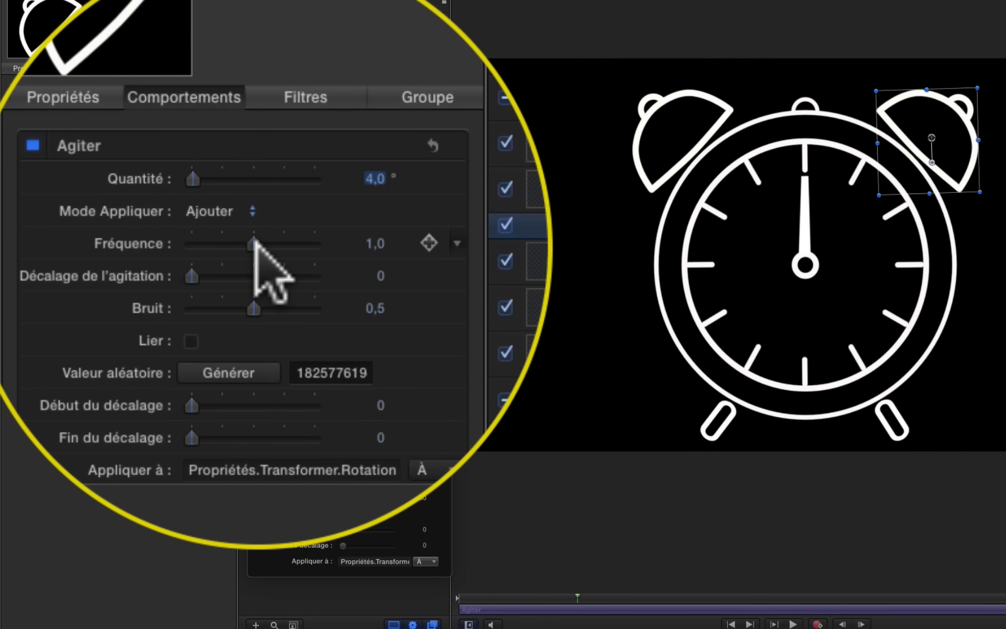
{"action": "left_click", "coordinate": [290, 247]}
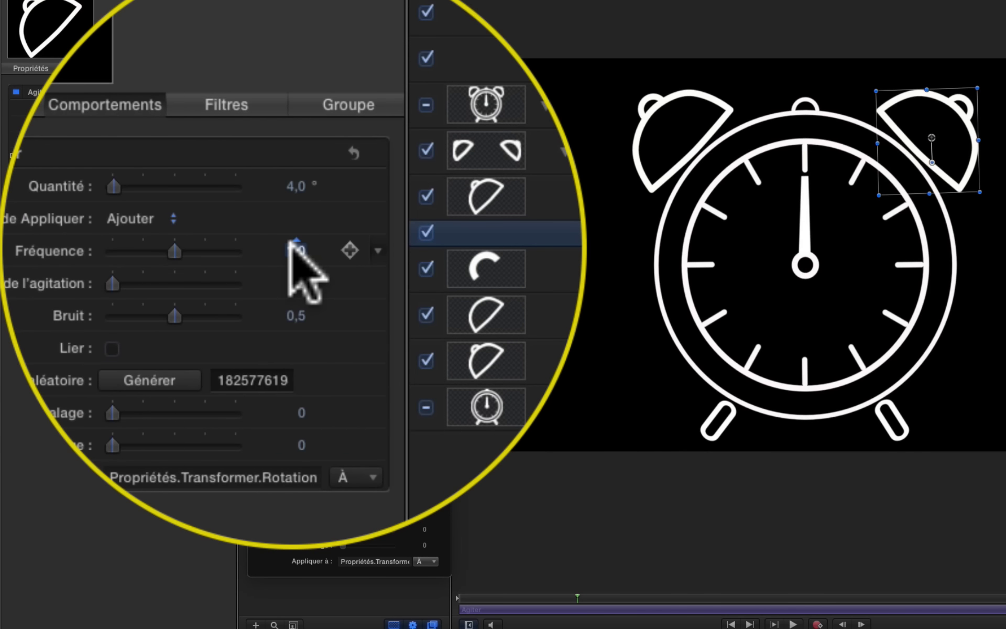
{"action": "type", "text": "75"}
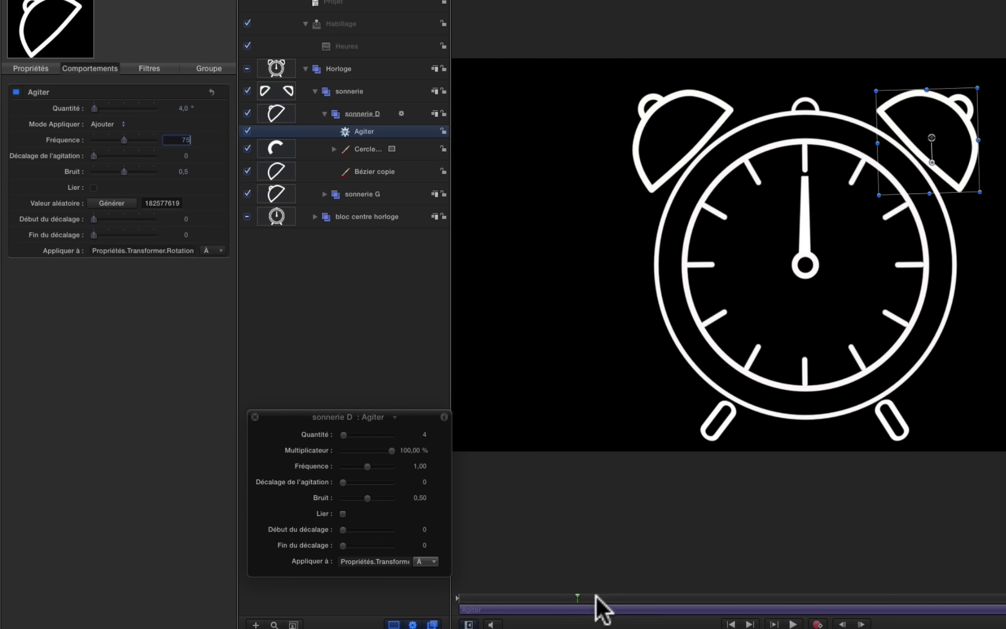
Play the animation from the start to check sonnerie D's shaking
{"action": "left_click_drag", "start_coordinate": [574, 598], "coordinate": [460, 598]}
{"action": "key", "text": "space"}
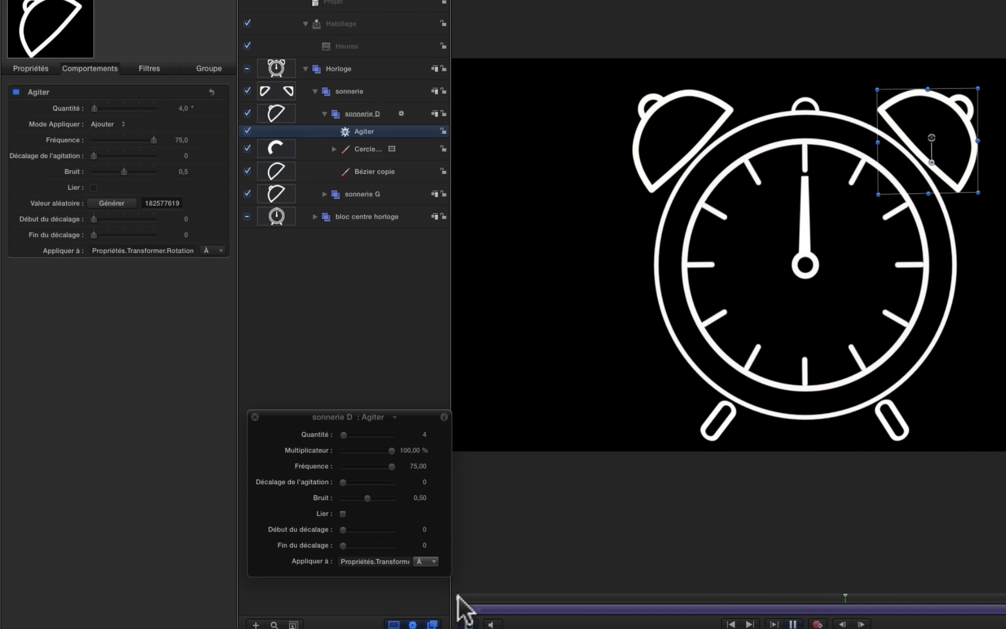
{"action": "key", "text": "space"}
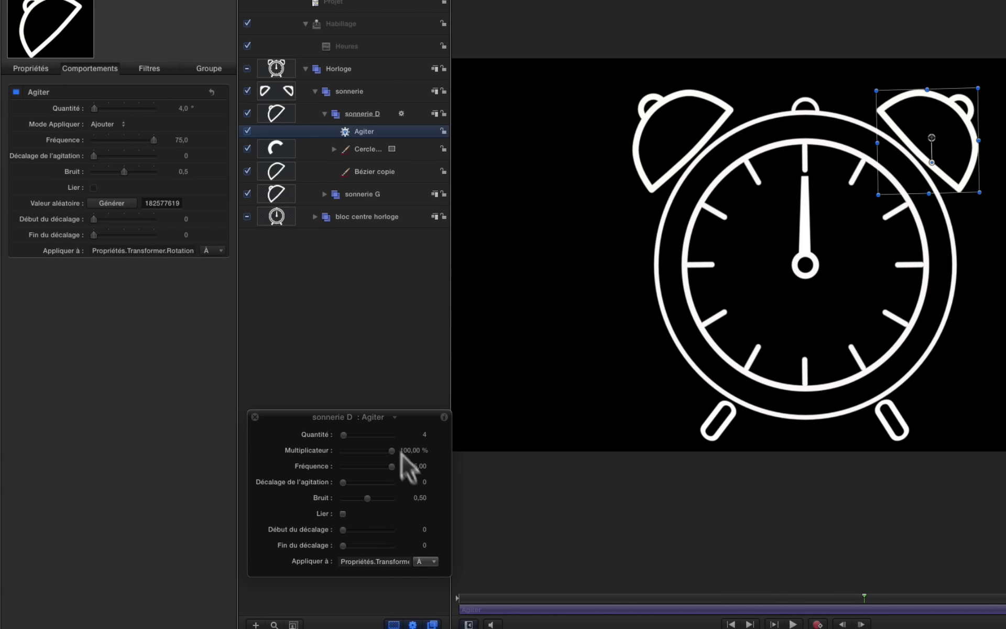
Duplicate the Agiter behavior of sonnerie D and move the copy into the sonnerie G group
{"action": "right_click", "coordinate": [373, 131]}
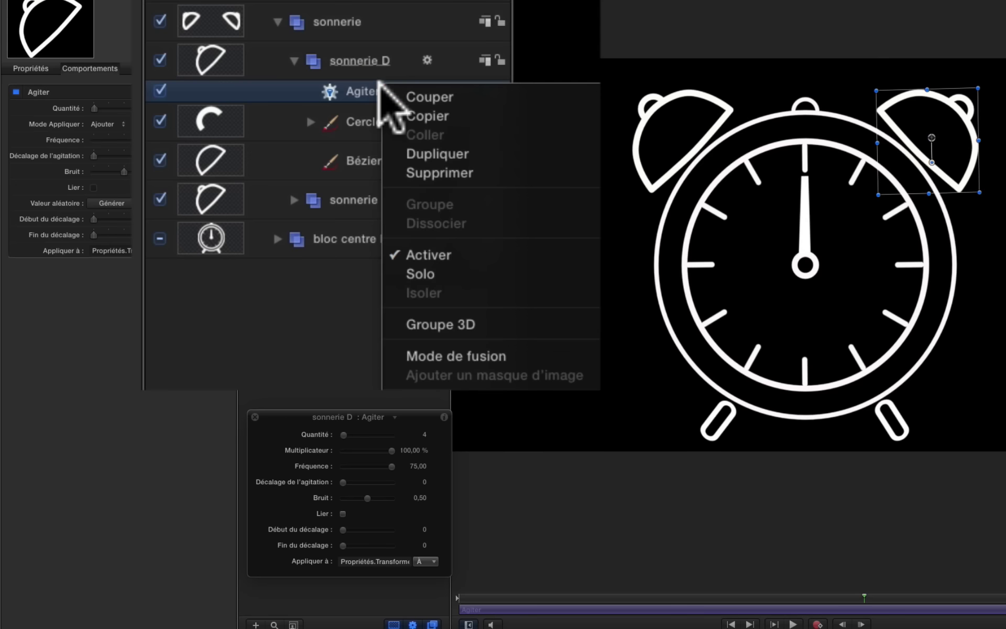
{"action": "left_click", "coordinate": [443, 153]}
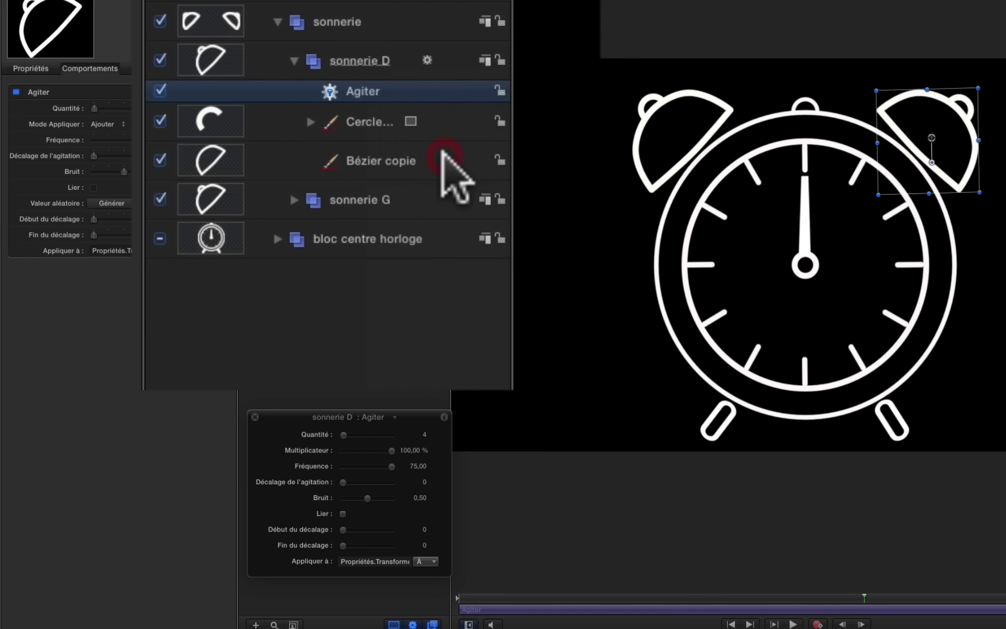
{"action": "left_click_drag", "start_coordinate": [388, 92], "coordinate": [419, 233]}
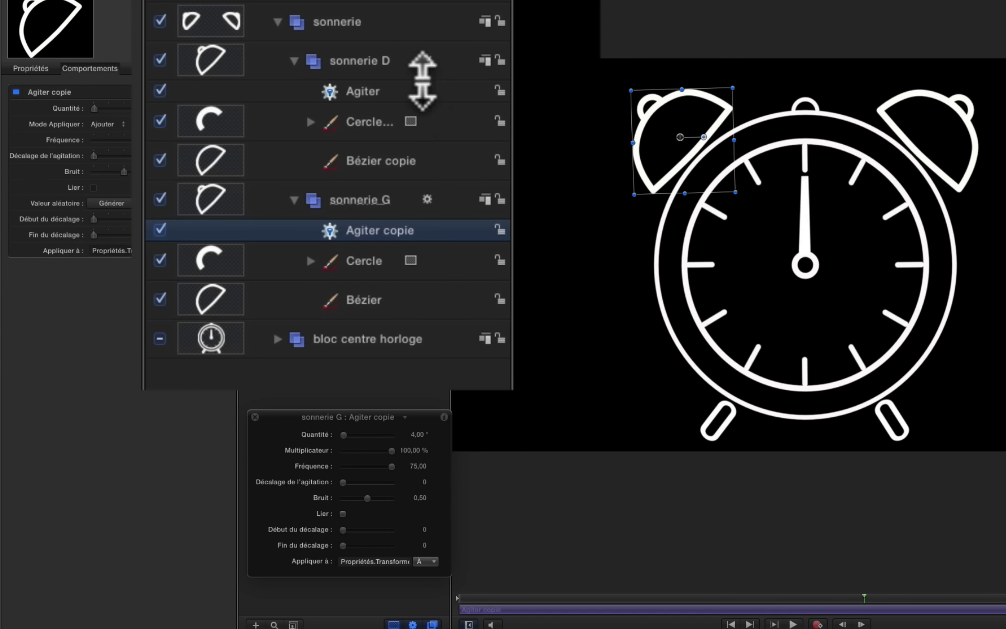
Play the animation from the start and generate a new random value for sonnerie G's Agiter copie behavior
{"action": "left_click_drag", "start_coordinate": [588, 598], "coordinate": [442, 597]}
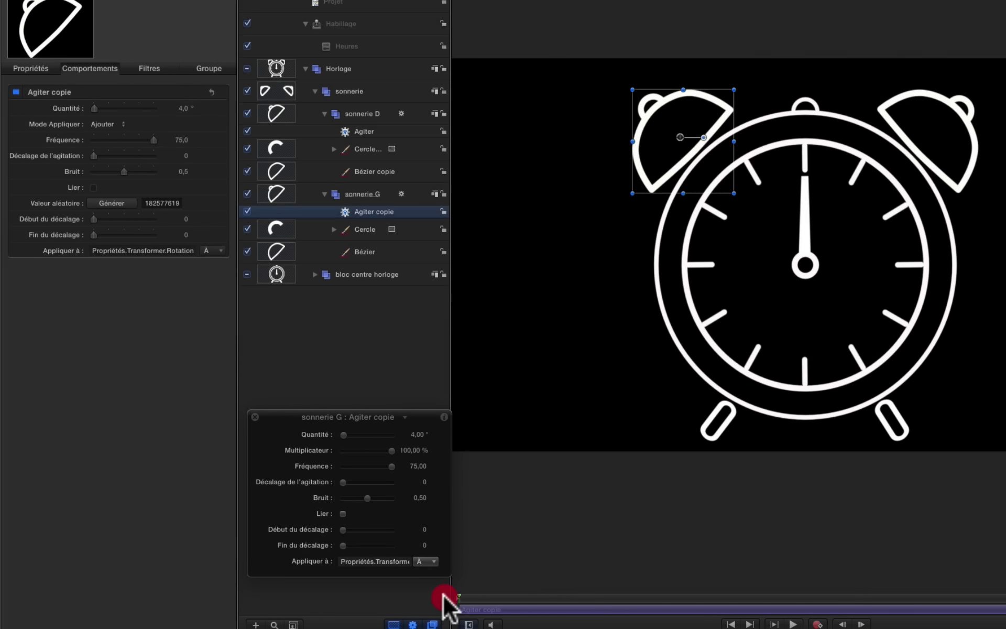
{"action": "key", "text": "space"}
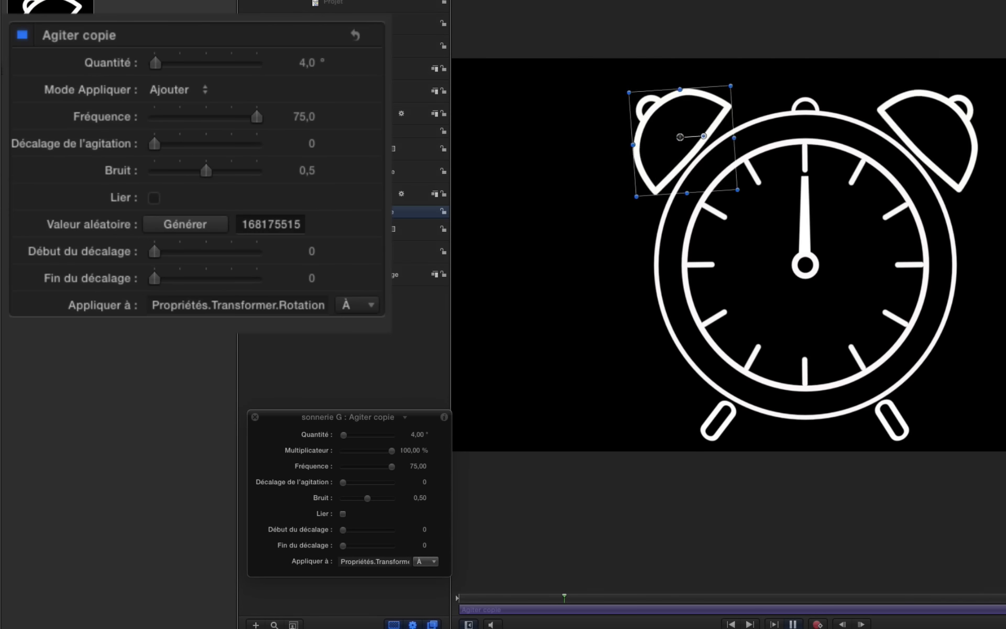
{"action": "left_click", "coordinate": [167, 220]}
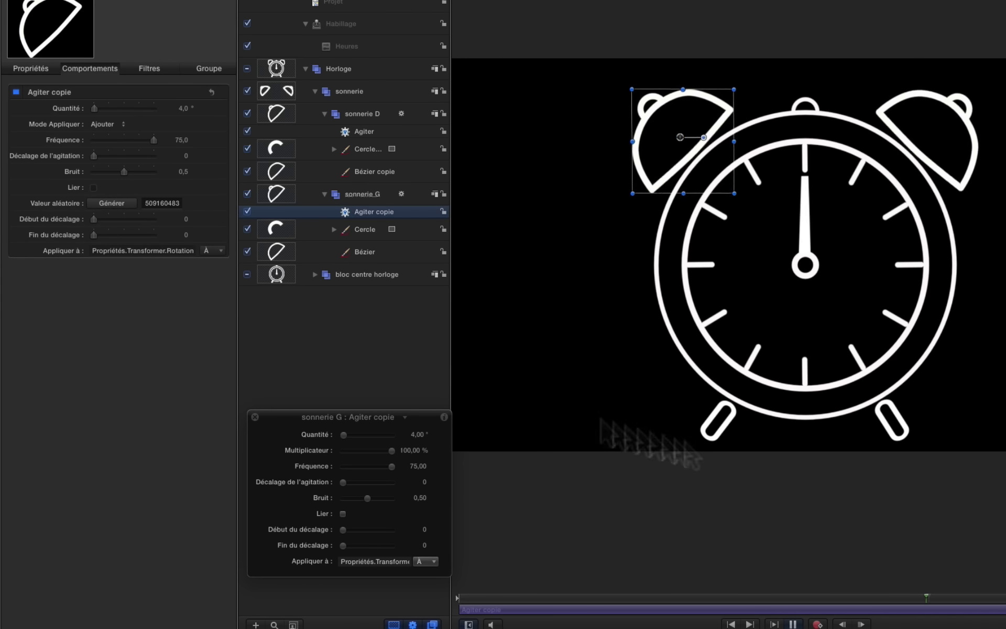
{"action": "left_click", "coordinate": [316, 601]}
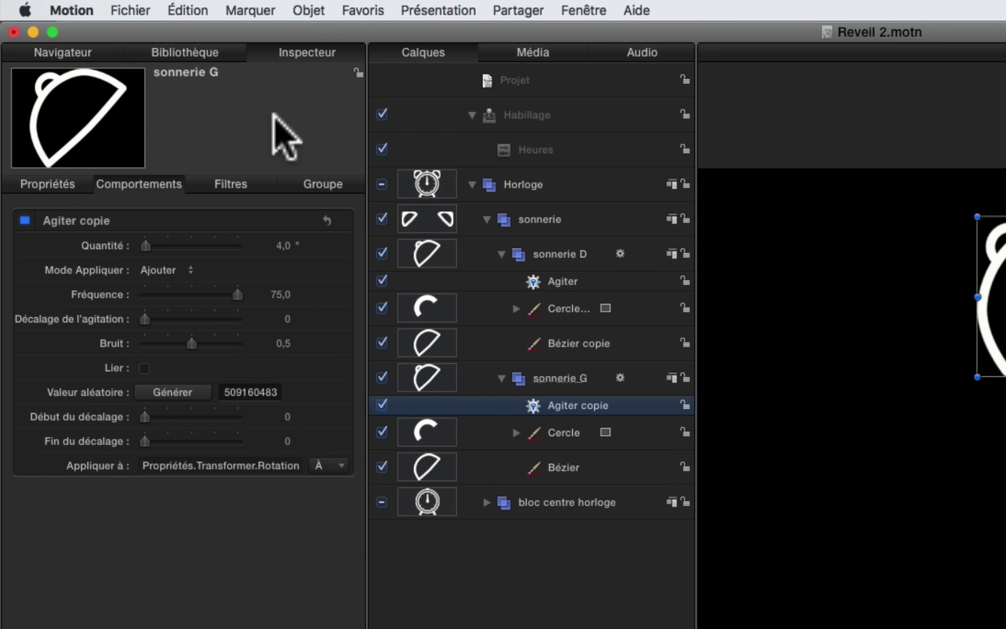
Create a new rig at project level, add a Case checkbox widget to it and enable the checkbox
{"action": "left_click", "coordinate": [558, 88]}
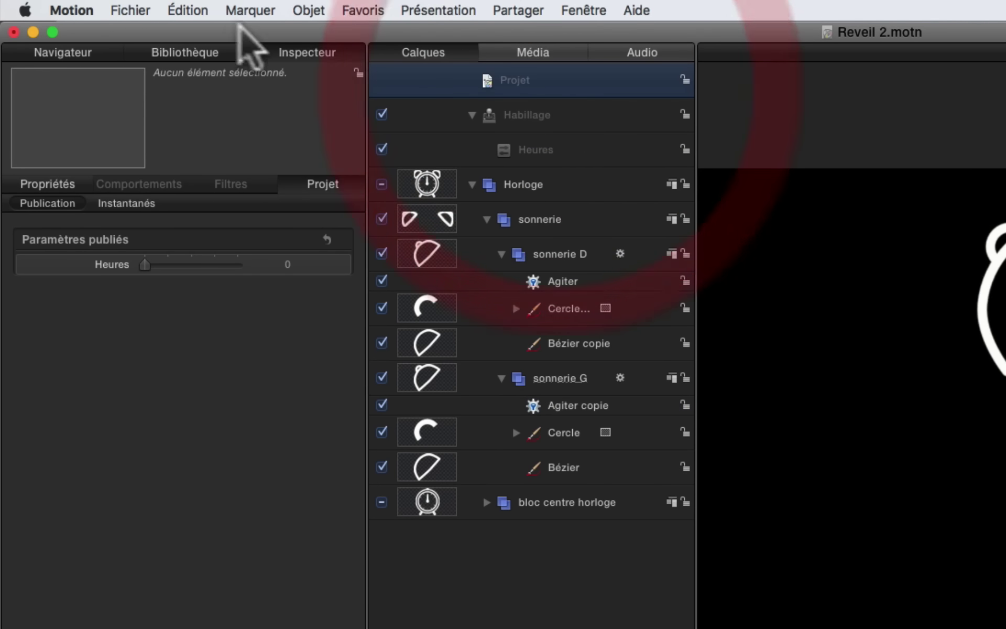
{"action": "left_click", "coordinate": [311, 12]}
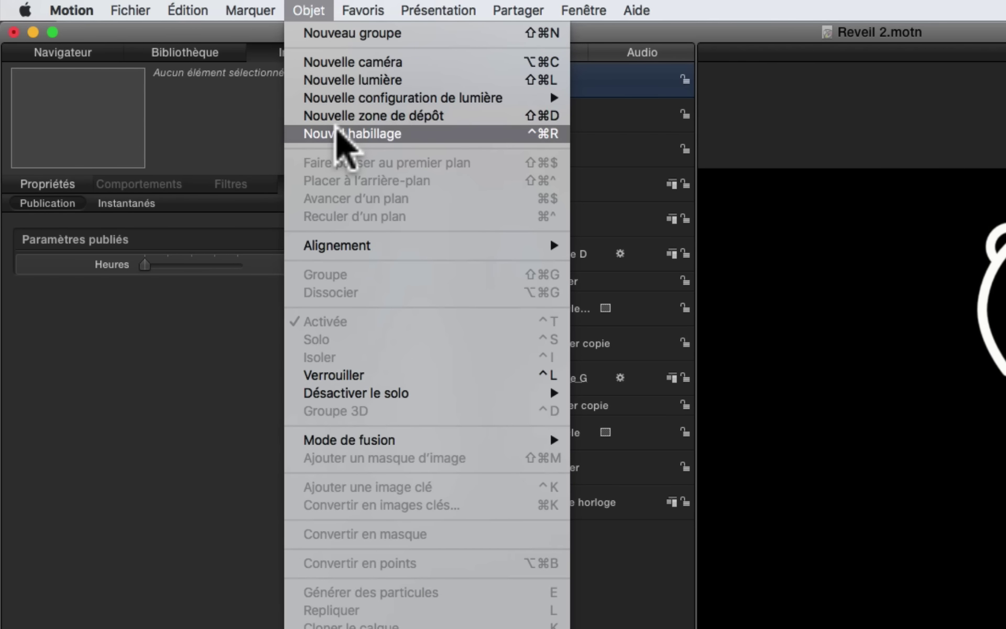
{"action": "left_click", "coordinate": [338, 134]}
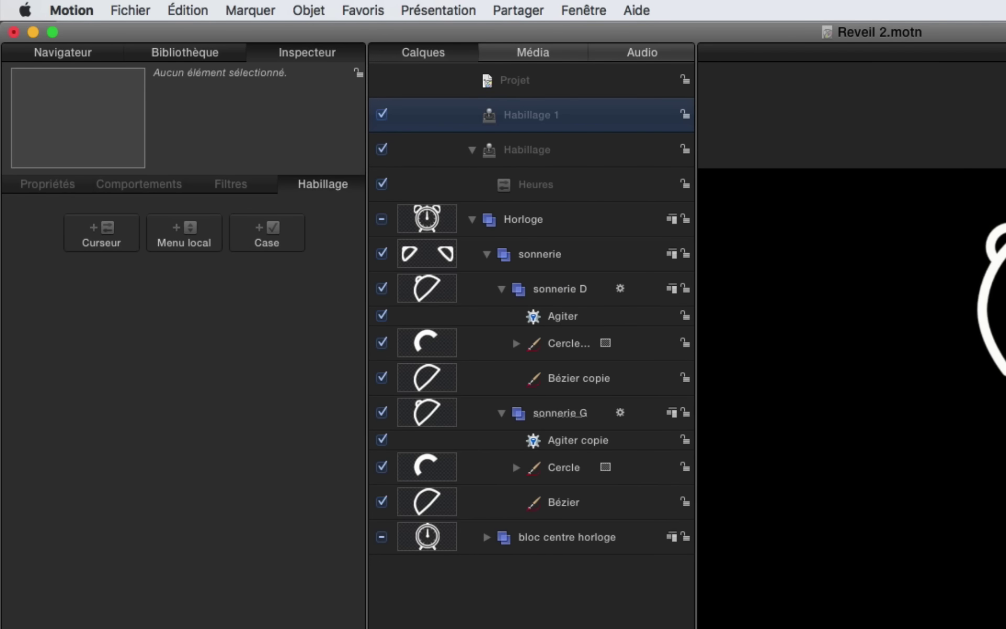
{"action": "left_click", "coordinate": [270, 235]}
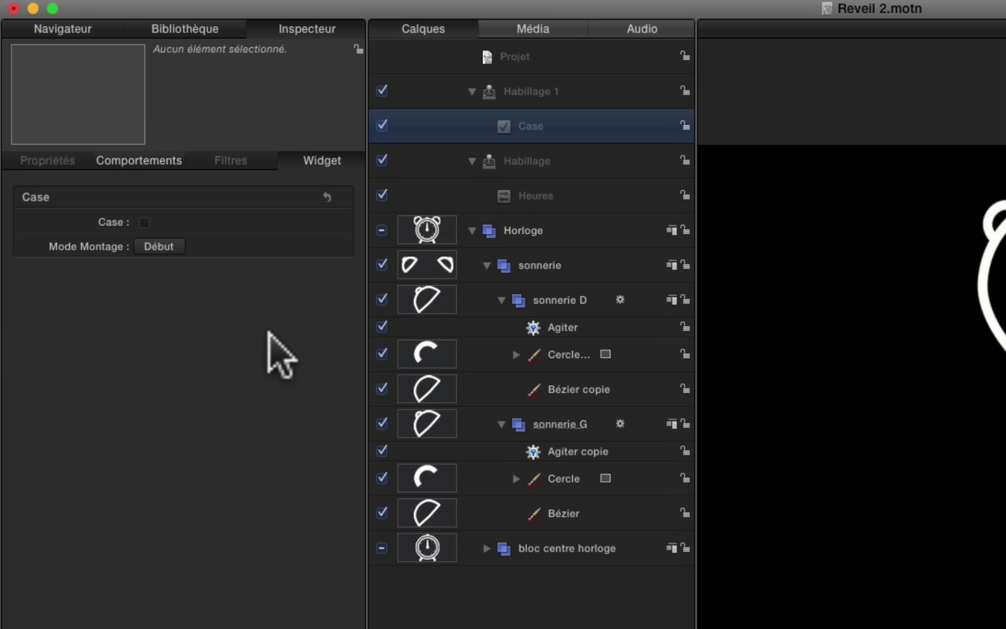
{"action": "left_click", "coordinate": [145, 222]}
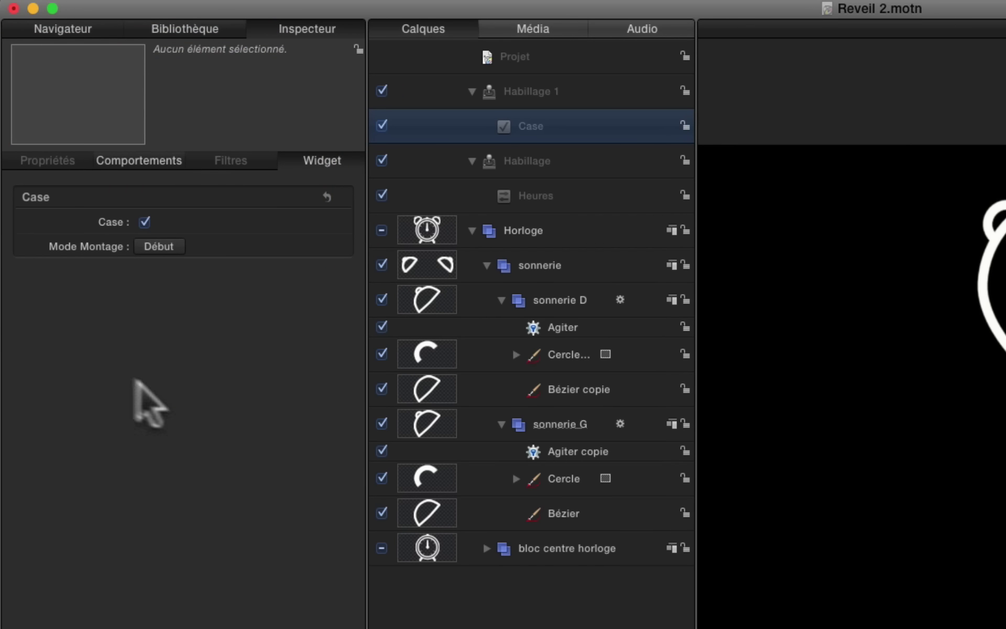
Add the Quantité parameter of sonnerie D's Agiter behavior to the Case widget of Habillage 1
{"action": "right_click", "coordinate": [531, 321]}
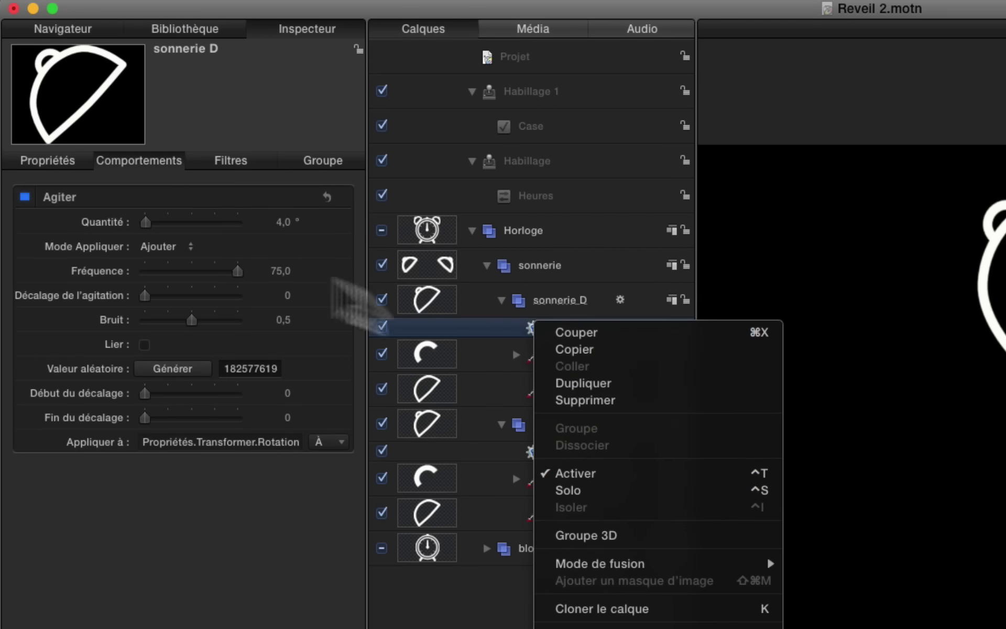
{"action": "right_click", "coordinate": [95, 220]}
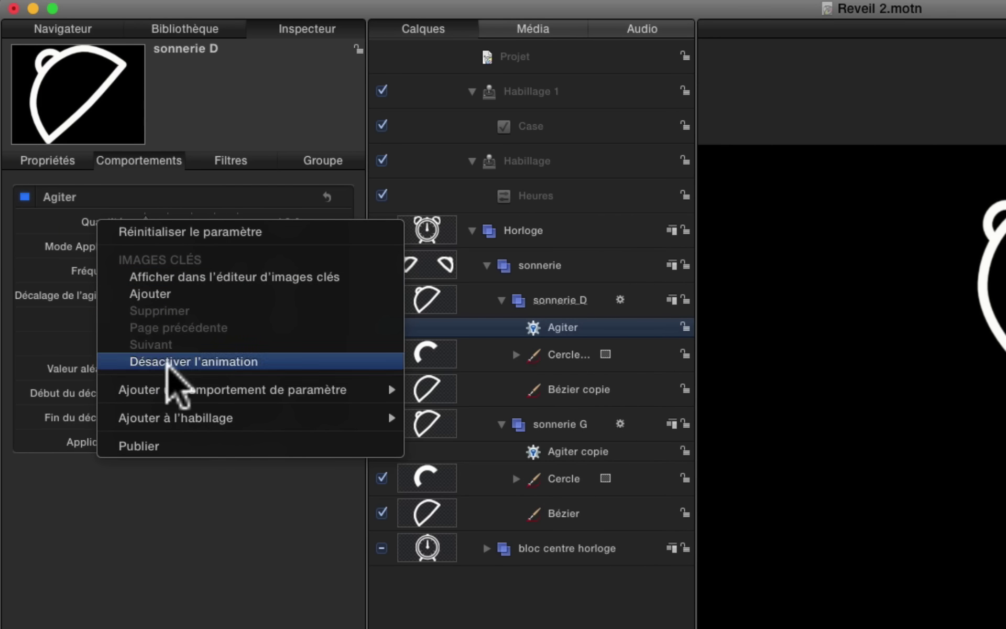
{"action": "mouse_move", "coordinate": [163, 419]}
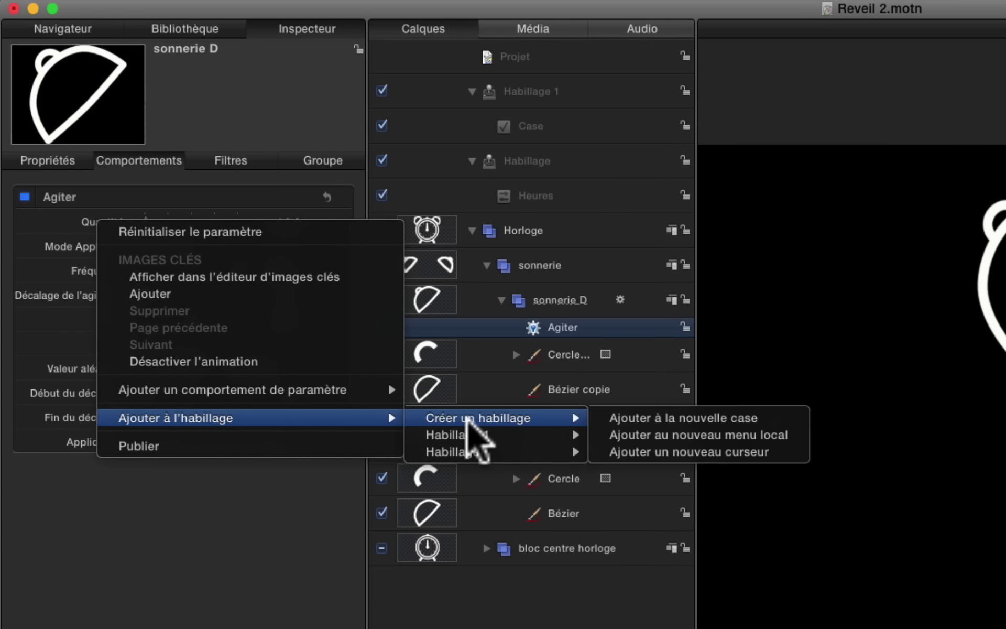
{"action": "mouse_move", "coordinate": [465, 434]}
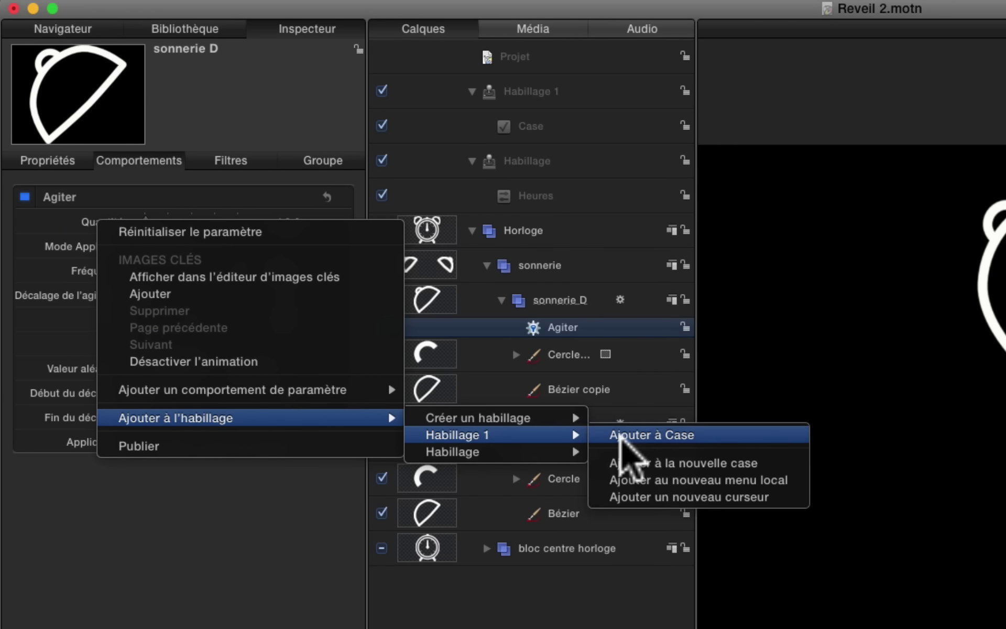
{"action": "left_click", "coordinate": [621, 436]}
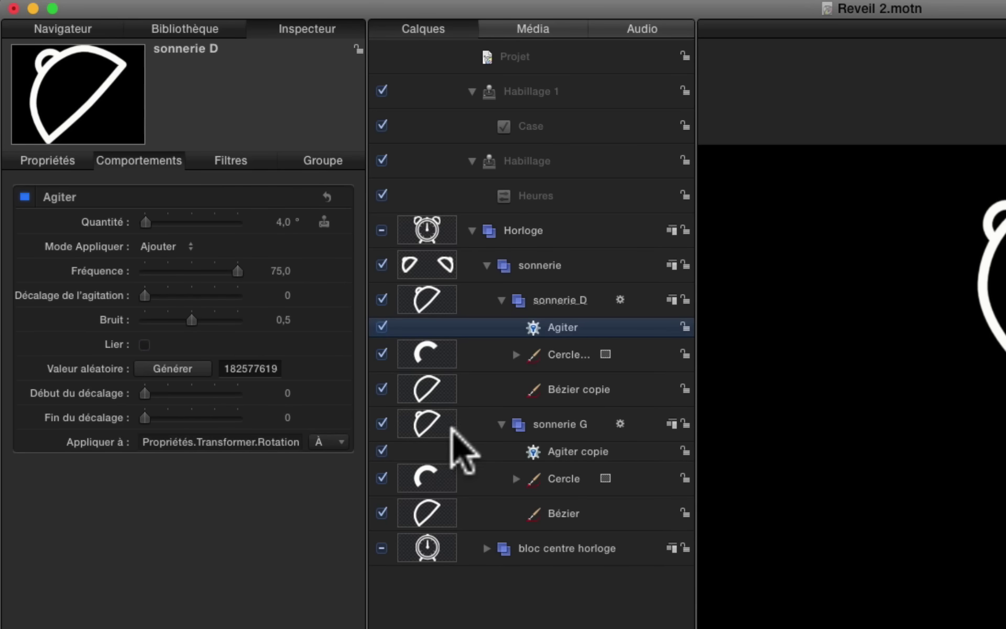
Add the Quantité parameter of sonnerie G's Agiter copie behavior to the Case widget of Habillage 1
{"action": "left_click", "coordinate": [443, 452]}
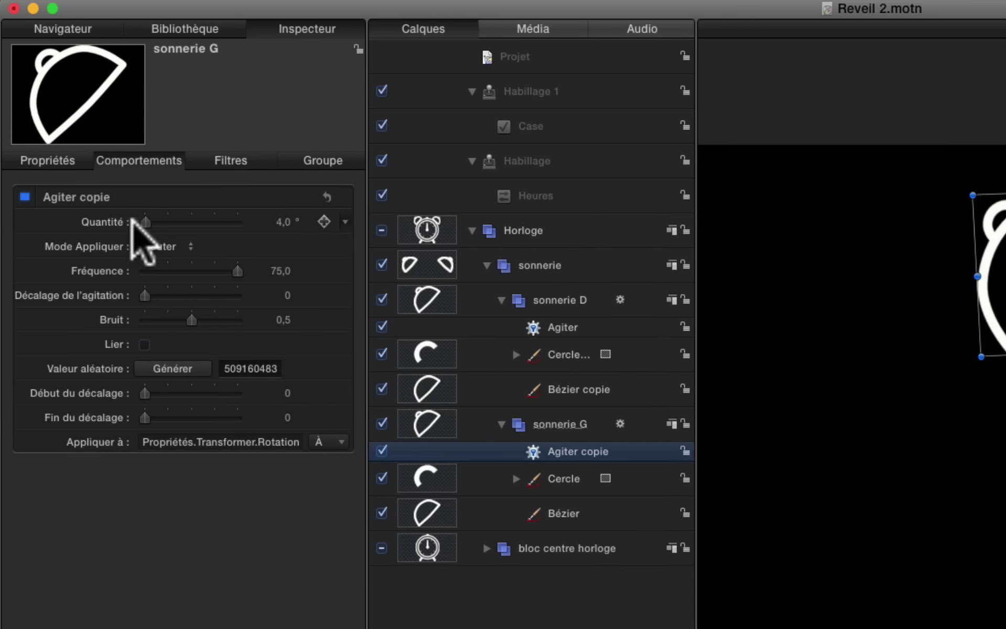
{"action": "right_click", "coordinate": [96, 222]}
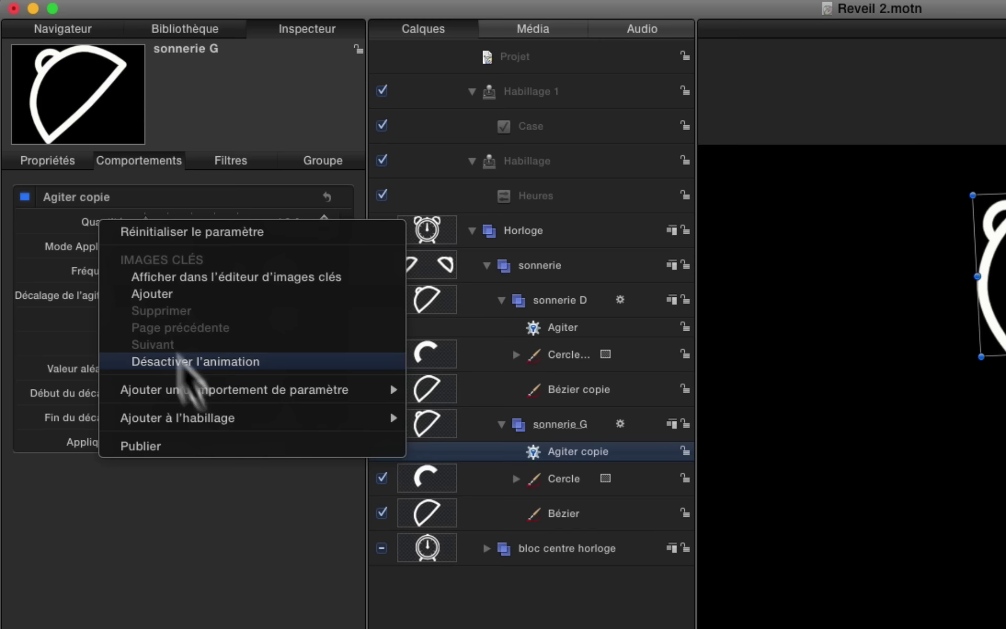
{"action": "mouse_move", "coordinate": [195, 415]}
{"action": "mouse_move", "coordinate": [428, 421]}
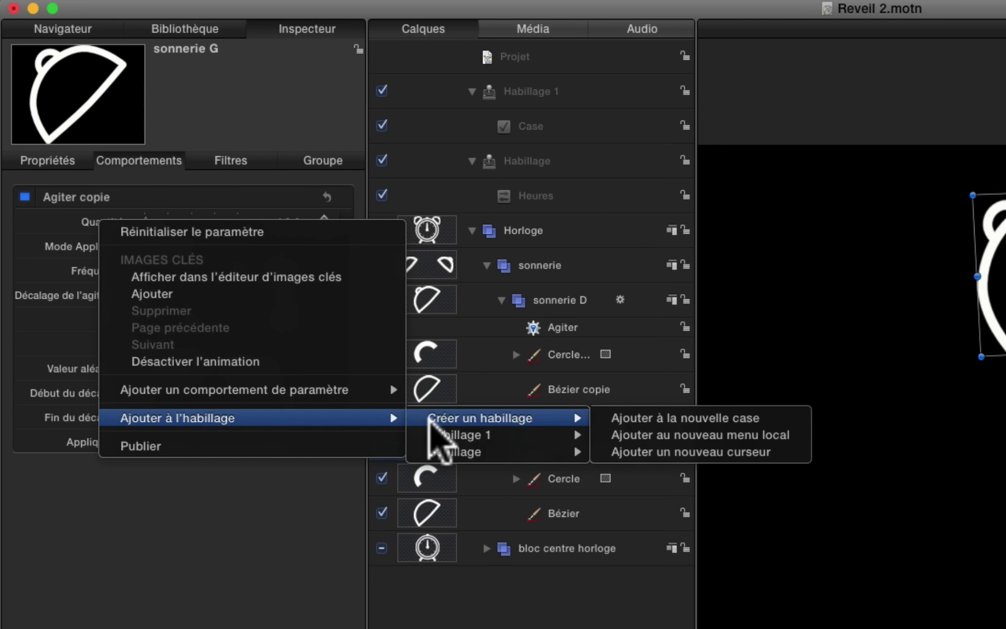
{"action": "mouse_move", "coordinate": [543, 436]}
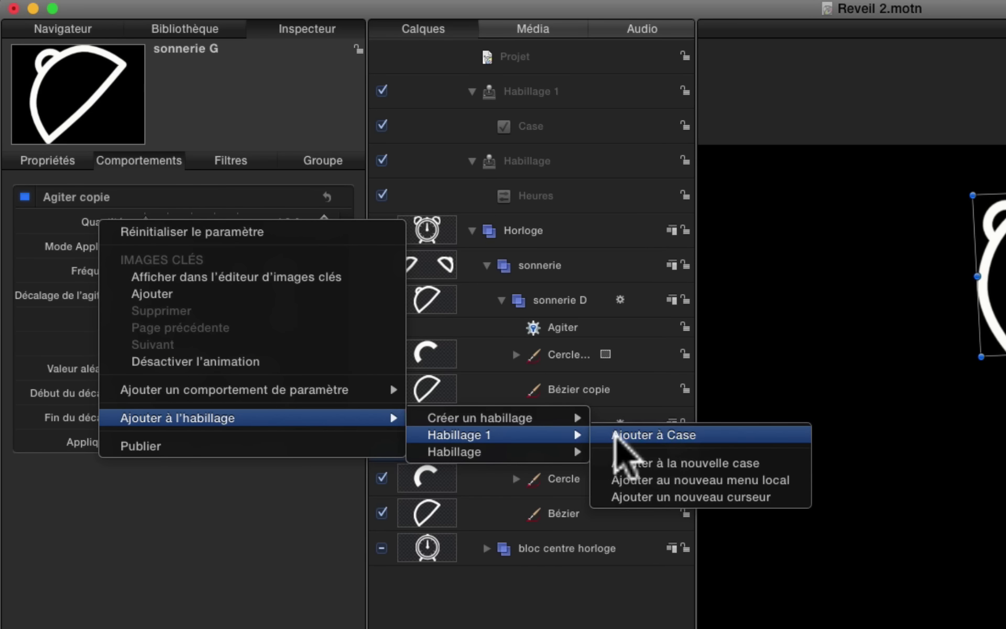
{"action": "left_click", "coordinate": [625, 436]}
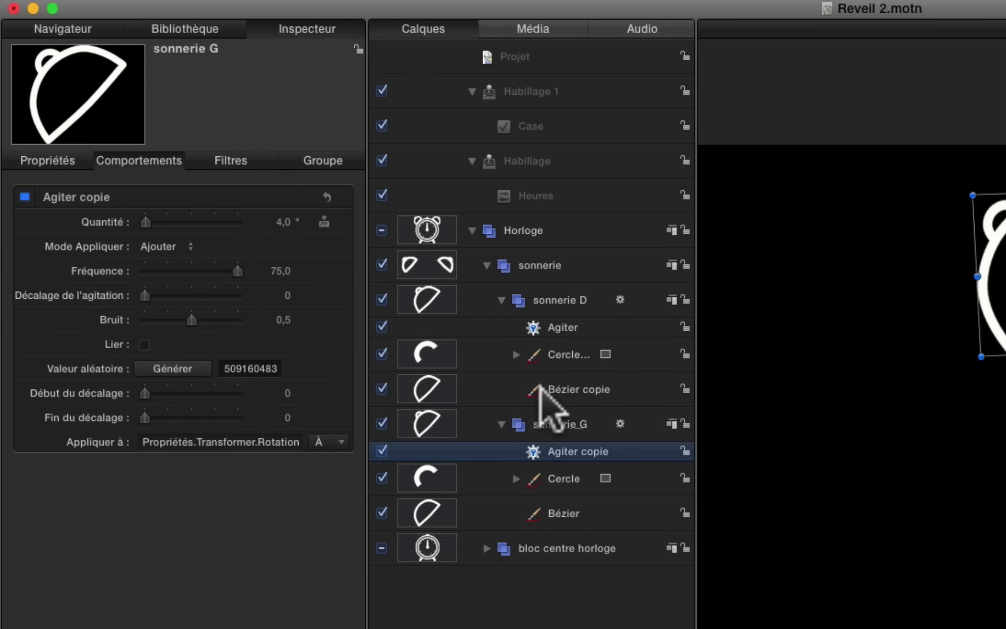
Uncheck the Case widget and set both bells' Agiter Quantité to 0° for that state in edit mode
{"action": "left_click", "coordinate": [535, 130]}
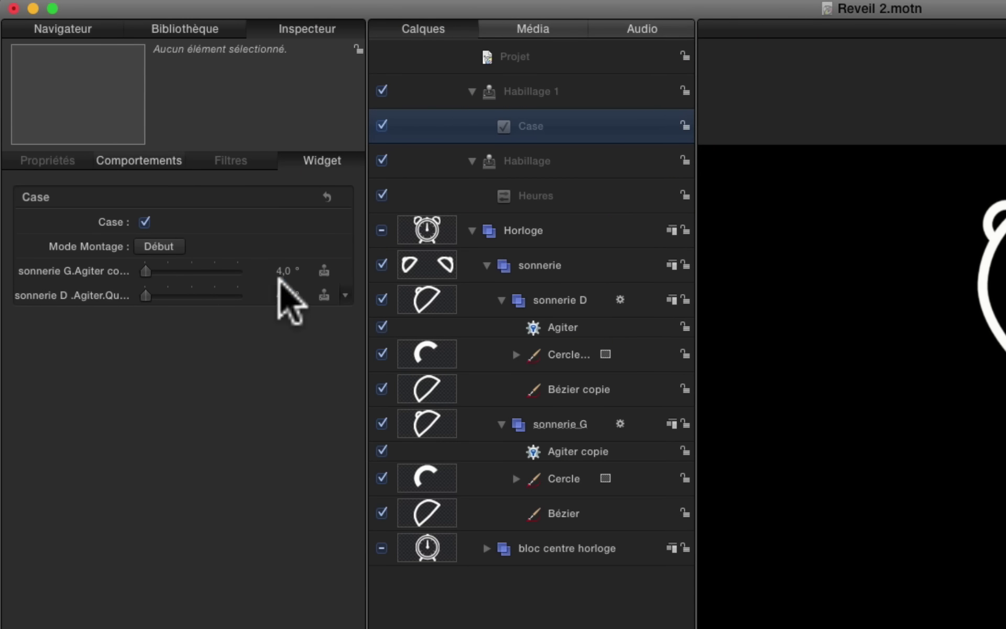
{"action": "left_click", "coordinate": [142, 221]}
{"action": "left_click", "coordinate": [159, 247]}
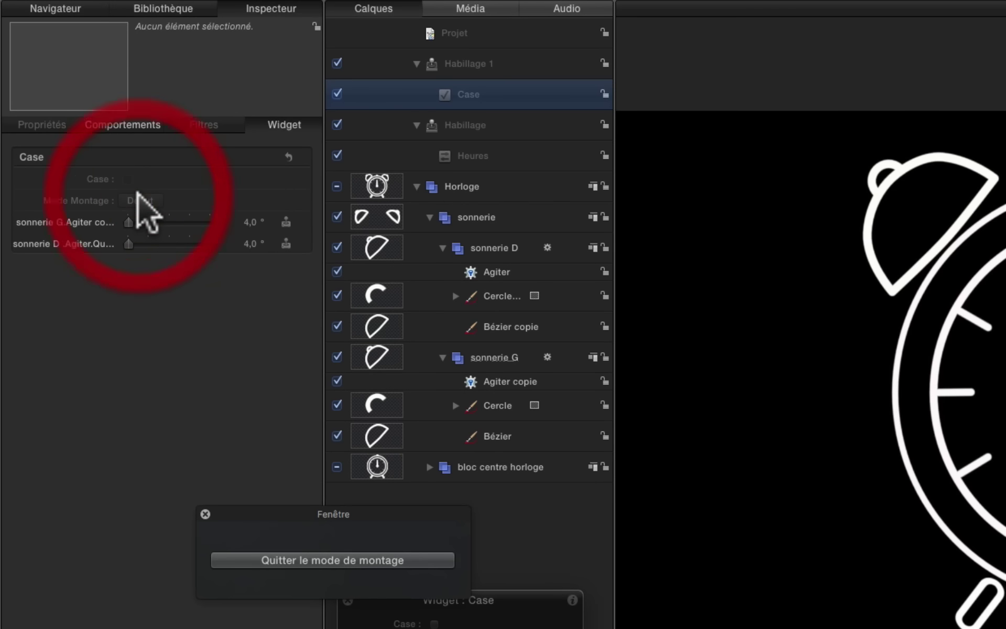
{"action": "left_click_drag", "start_coordinate": [129, 224], "coordinate": [107, 236]}
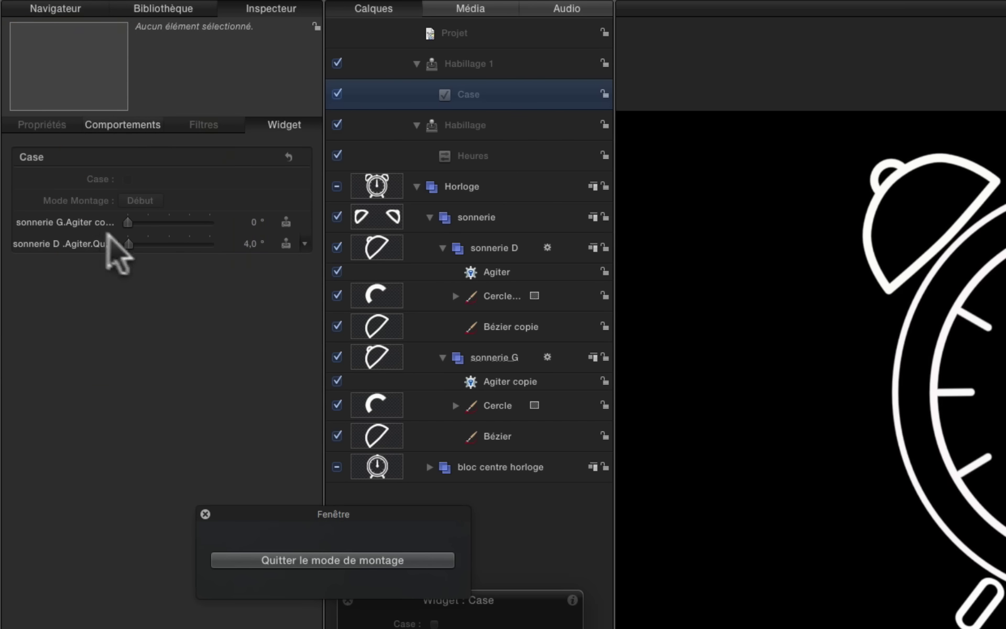
{"action": "left_click", "coordinate": [68, 246]}
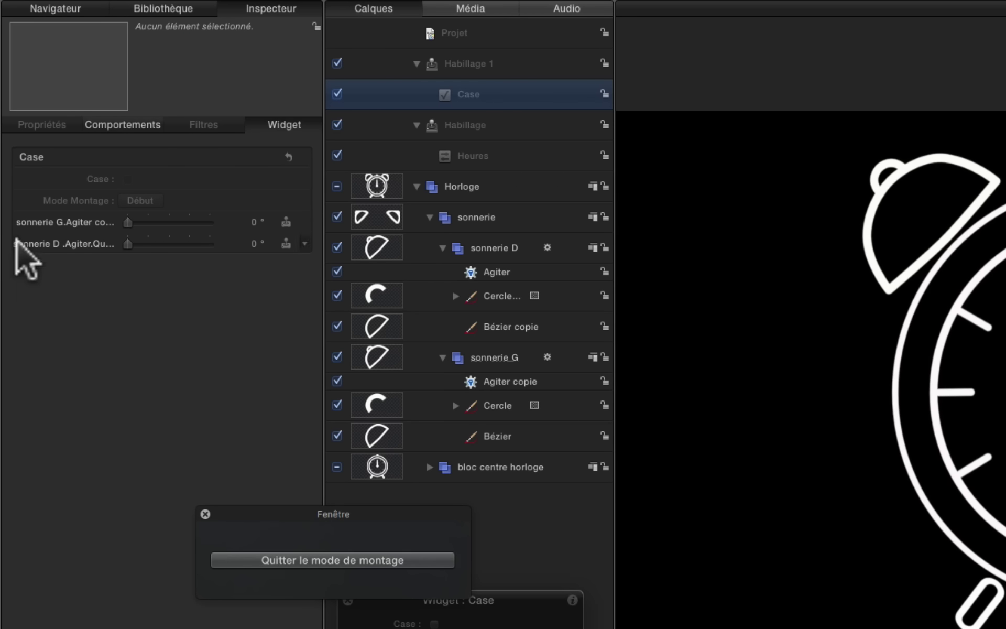
{"action": "left_click", "coordinate": [325, 561]}
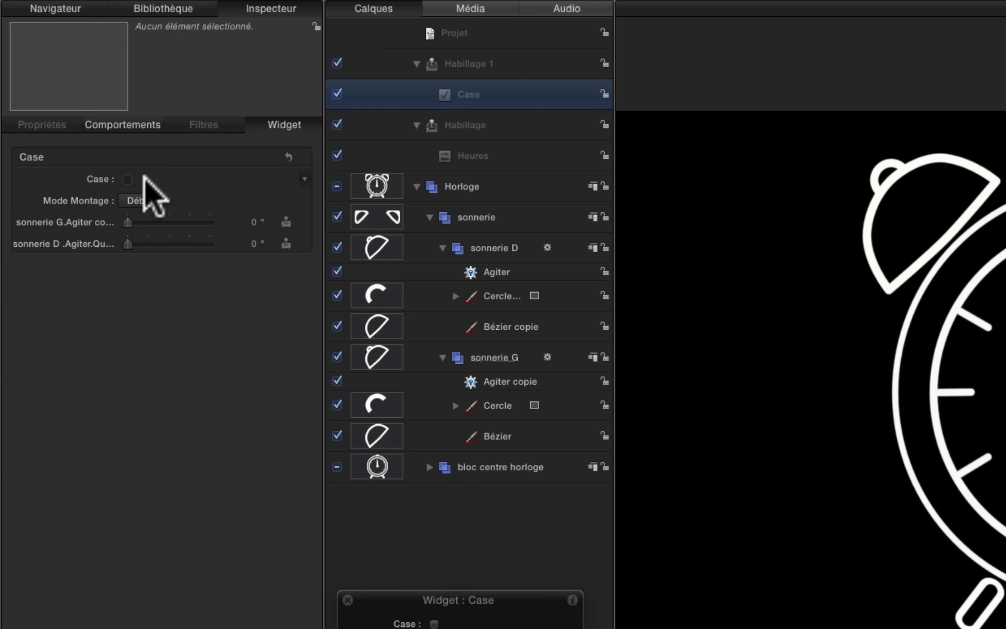
Toggle the Case checkbox on and off, playing the animation to test the bells' shaking in each state
{"action": "left_click", "coordinate": [127, 178]}
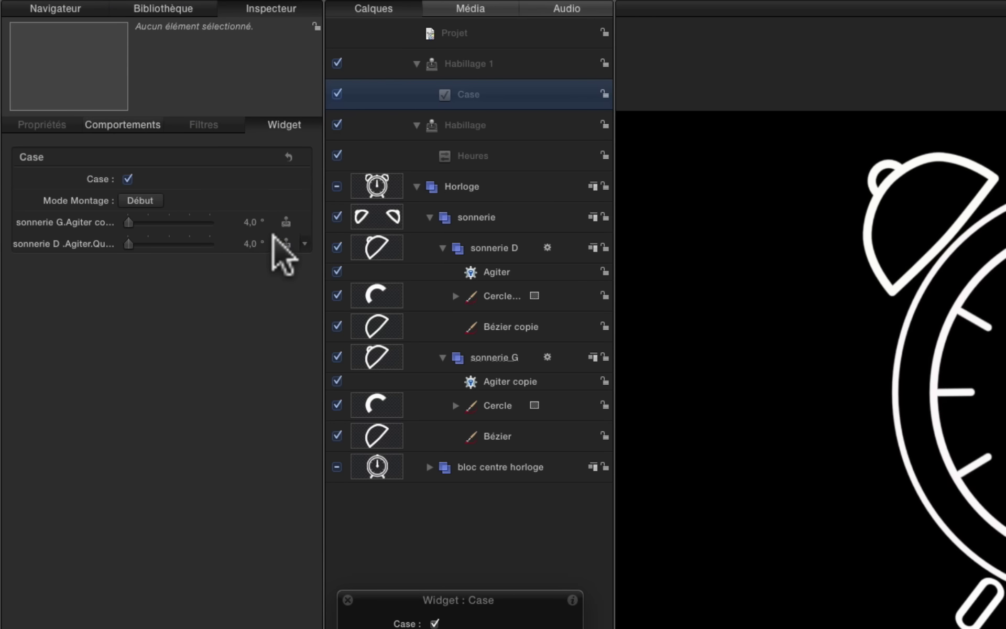
{"action": "left_click", "coordinate": [126, 178]}
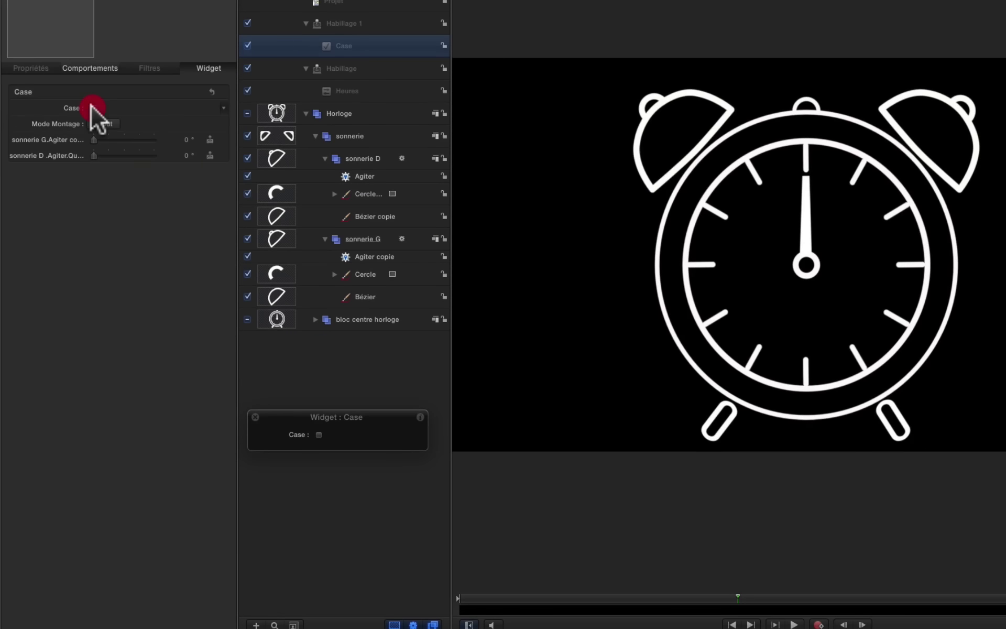
{"action": "left_click", "coordinate": [93, 108]}
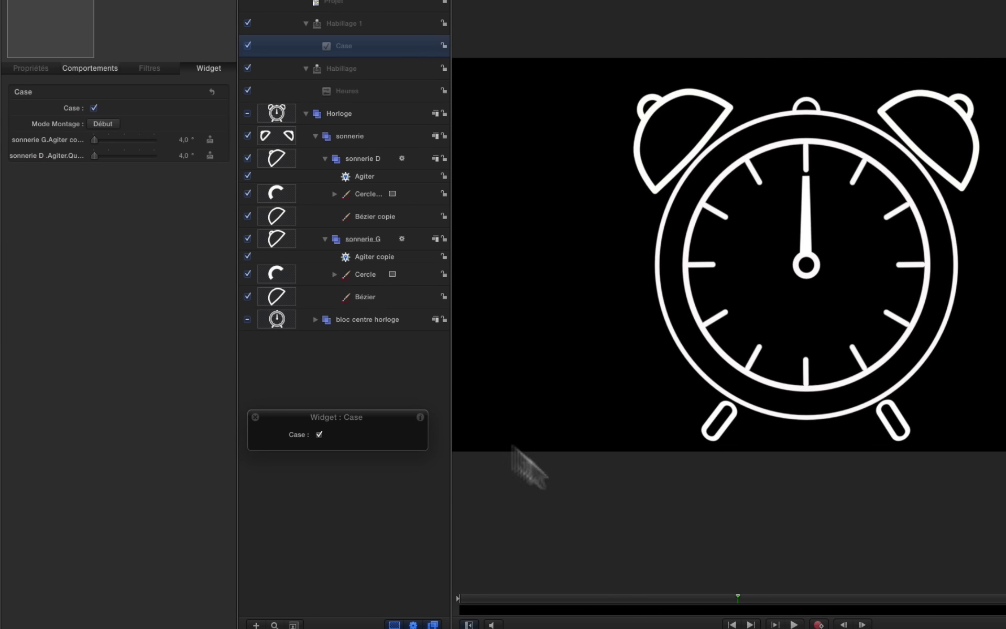
{"action": "key", "text": "space"}
{"action": "key", "text": "space"}
{"action": "left_click", "coordinate": [94, 107]}
{"action": "key", "text": "space"}
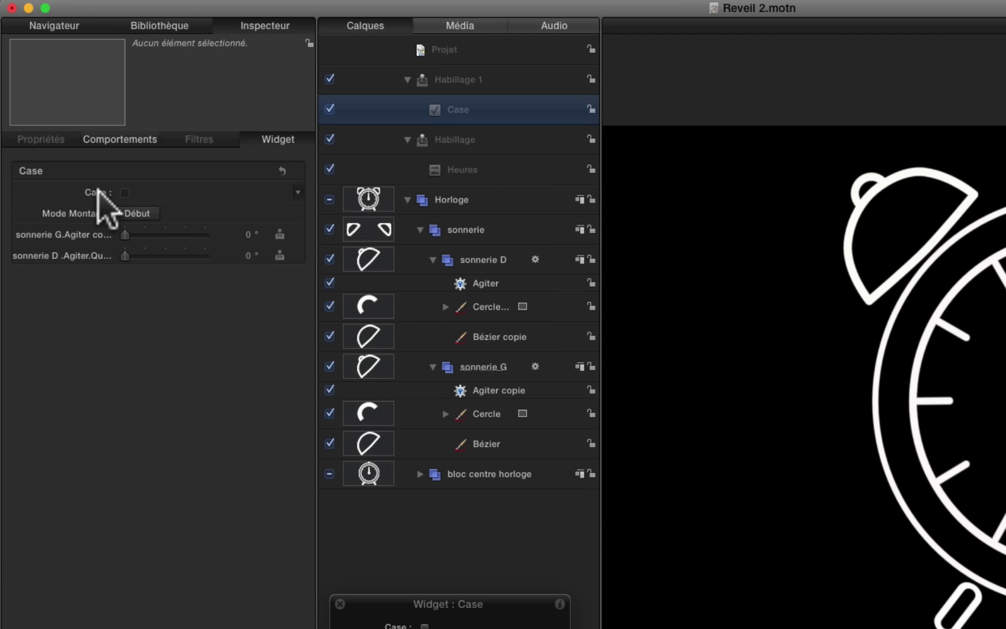
Publish the Case checkbox and rename it Sonnerie in the project's published parameters
{"action": "right_click", "coordinate": [98, 191]}
{"action": "left_click", "coordinate": [141, 389]}
{"action": "left_click", "coordinate": [484, 49]}
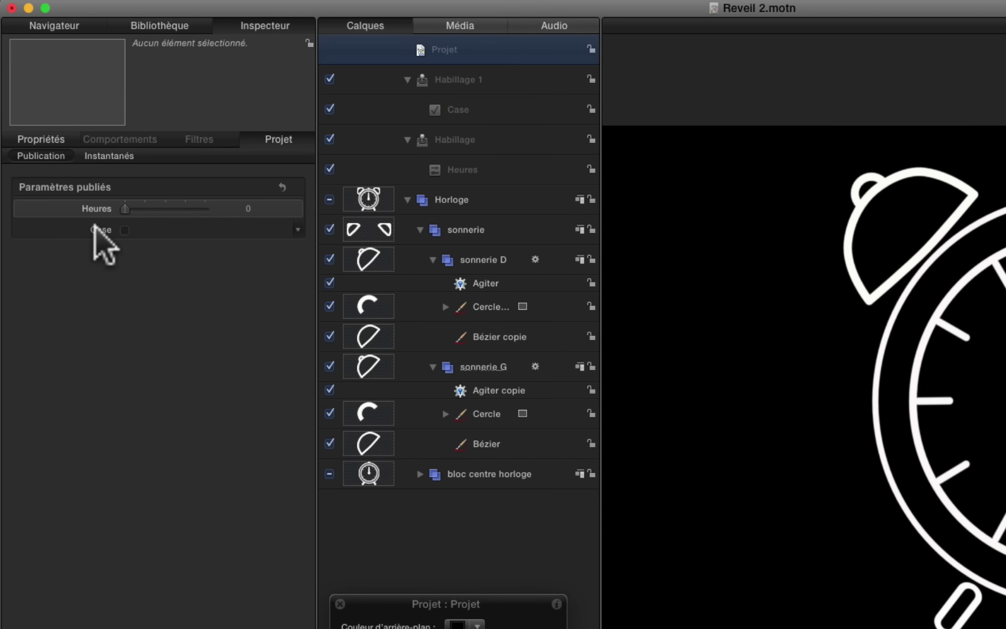
{"action": "left_click", "coordinate": [102, 229]}
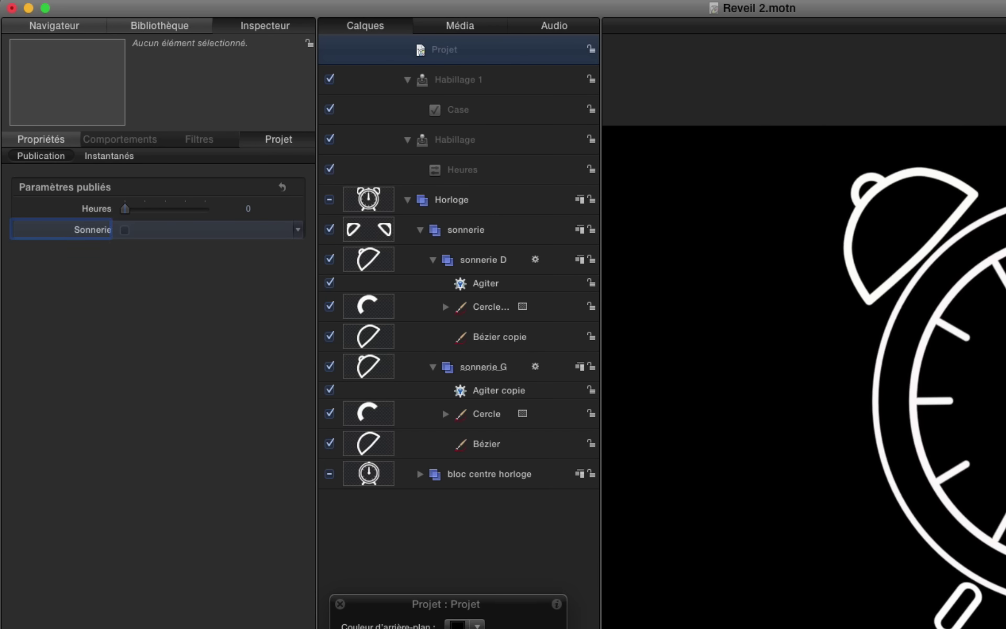
Rename the Case widget under Habillage 1 as Sonnerie
{"action": "left_click", "coordinate": [448, 110]}
{"action": "double_click", "coordinate": [448, 111]}
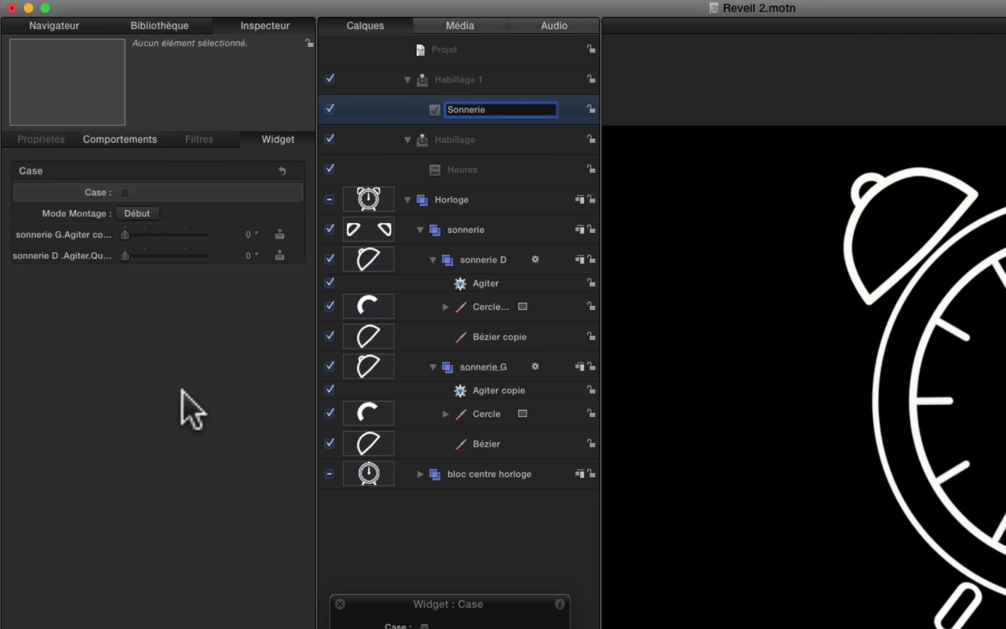
{"action": "key", "text": "Return"}
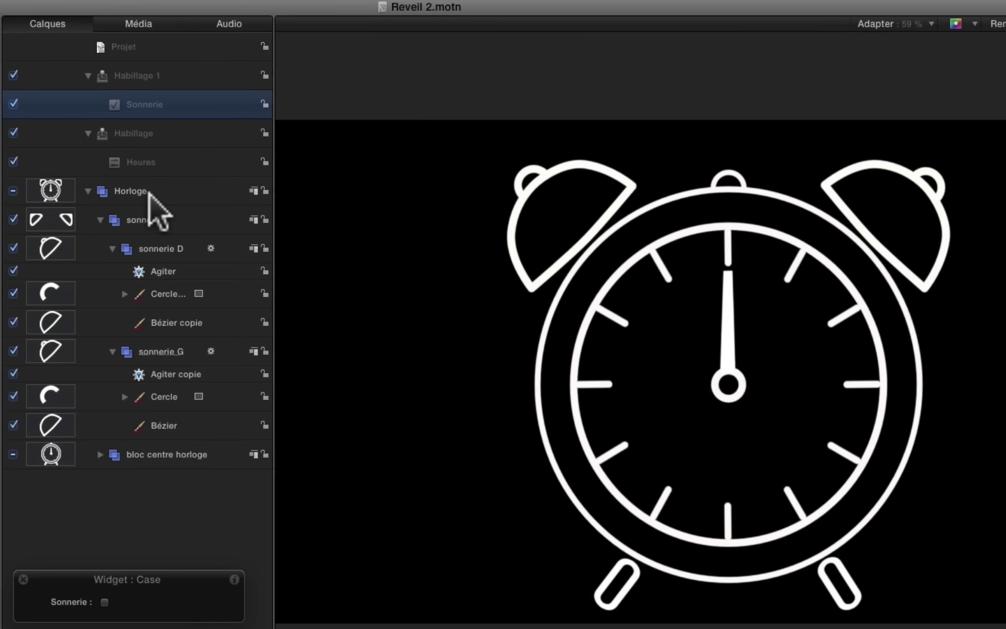
Apply the Coloriser filter from the Étalonnage category to the Horloge group
{"action": "left_click", "coordinate": [471, 201]}
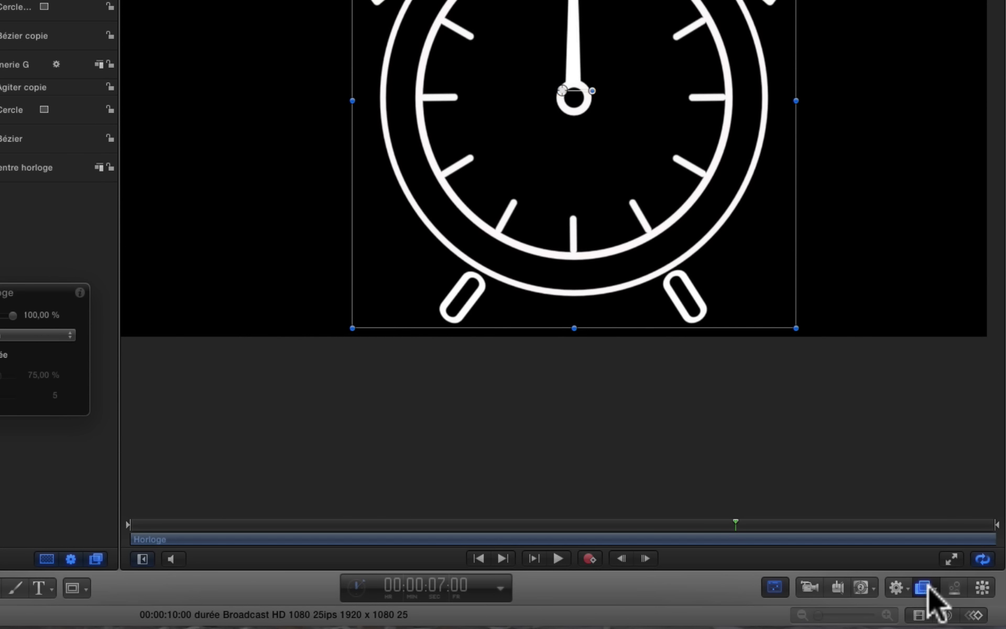
{"action": "left_click", "coordinate": [923, 587]}
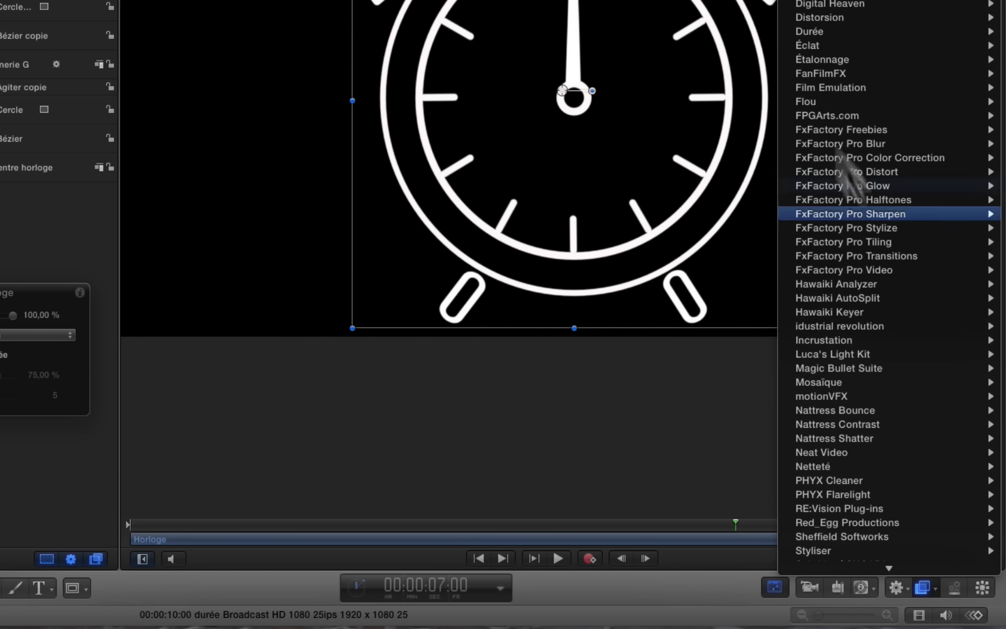
{"action": "mouse_move", "coordinate": [792, 52]}
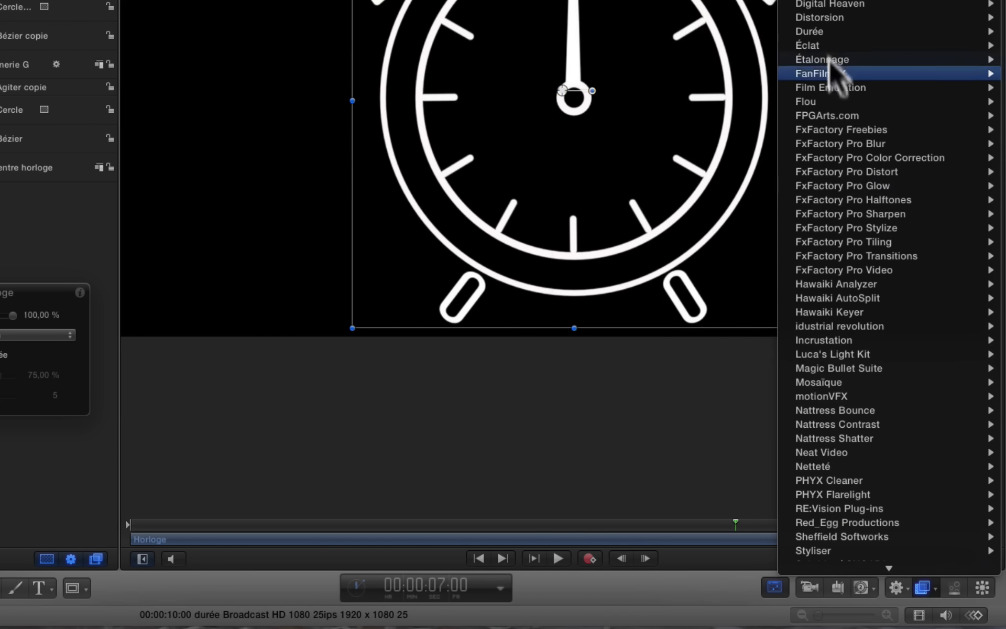
{"action": "mouse_move", "coordinate": [823, 55]}
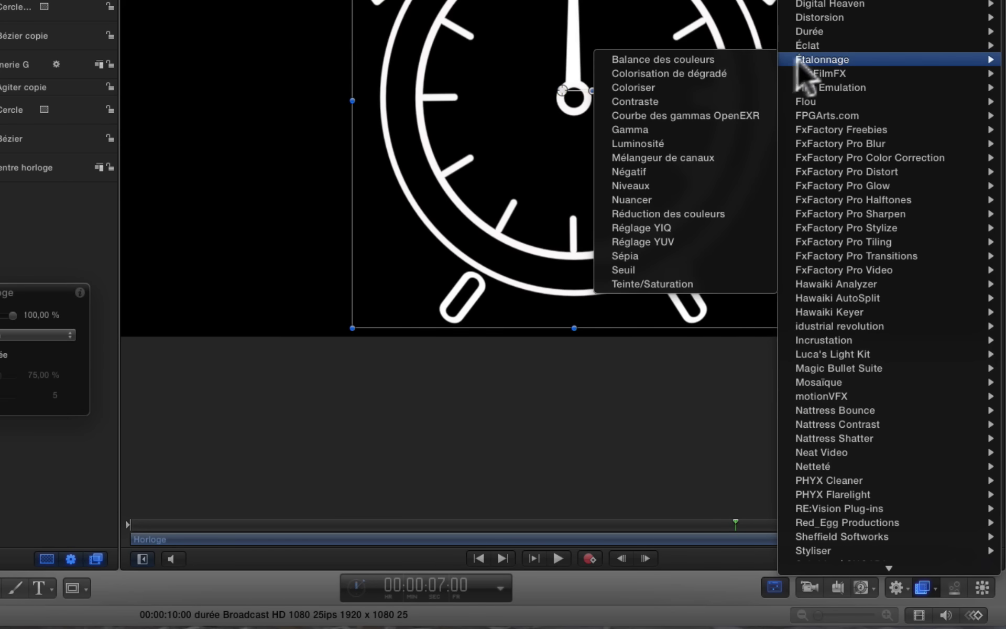
{"action": "left_click", "coordinate": [701, 86]}
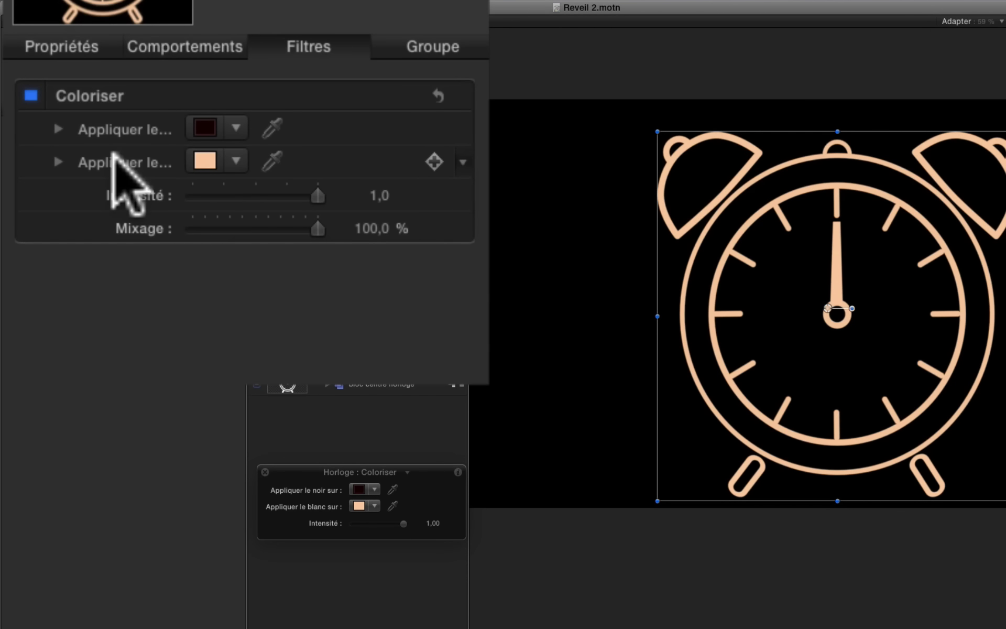
Set the Coloriser filter's color for white to purple and publish that color parameter
{"action": "left_click_drag", "start_coordinate": [220, 163], "coordinate": [320, 207]}
{"action": "left_click_drag", "start_coordinate": [316, 314], "coordinate": [162, 279]}
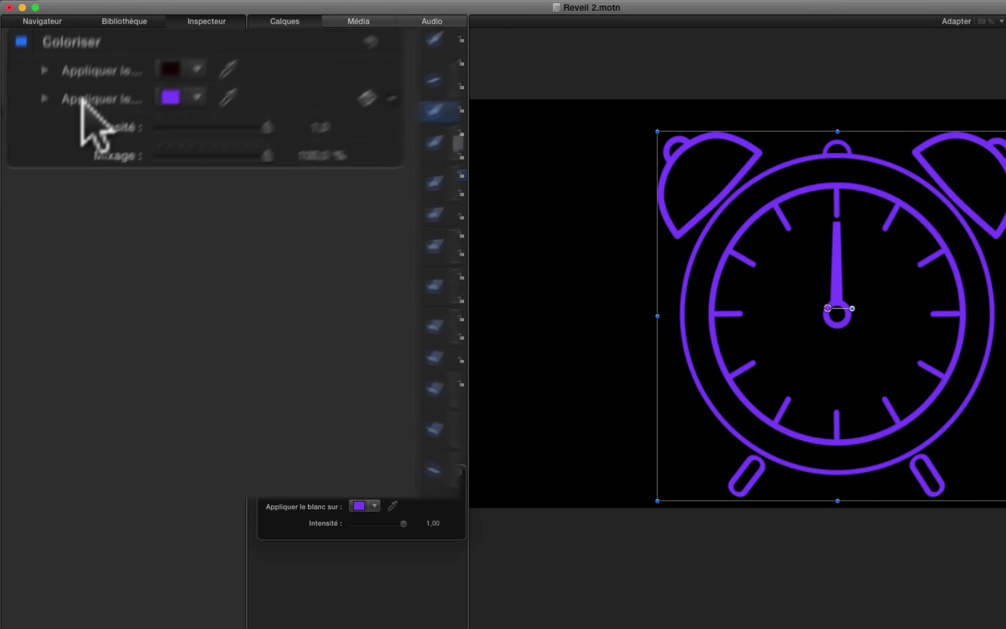
{"action": "right_click", "coordinate": [95, 68]}
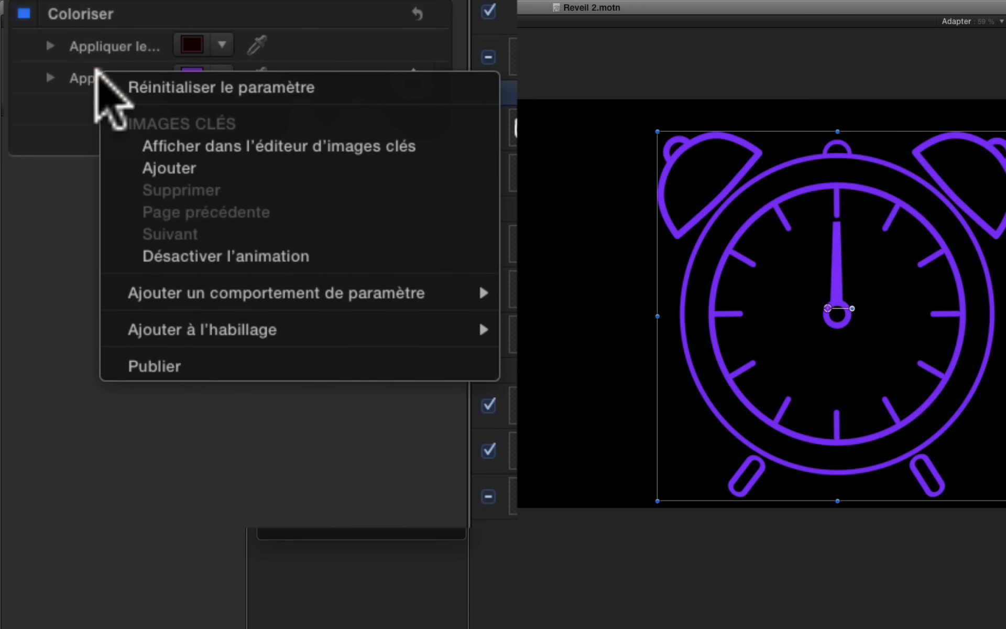
{"action": "left_click", "coordinate": [146, 356]}
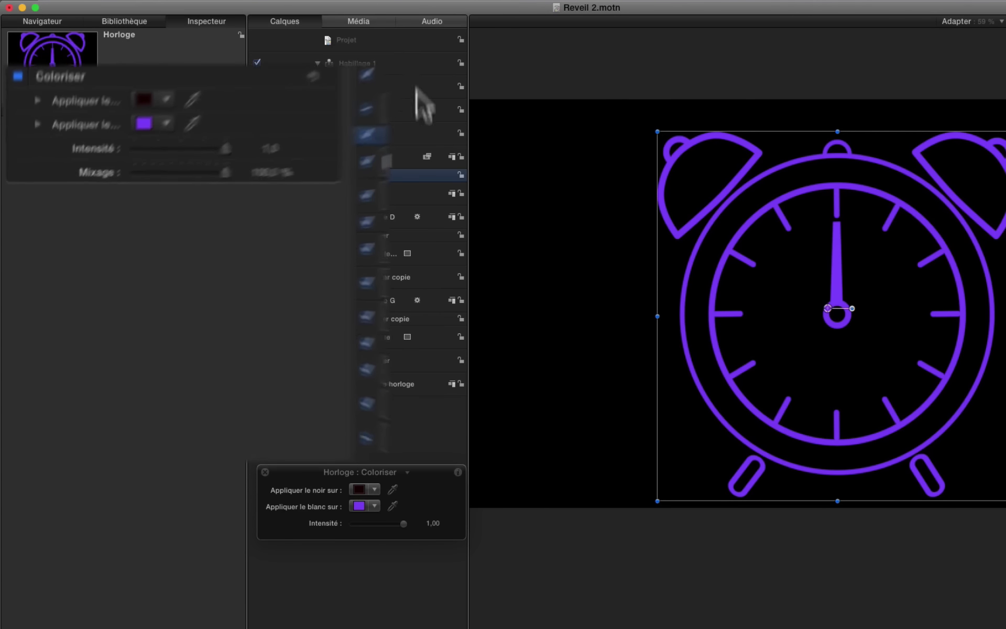
In the project's published parameters, change the clock color to pale yellow and toggle the Sonnerie checkbox on and off
{"action": "left_click", "coordinate": [397, 42]}
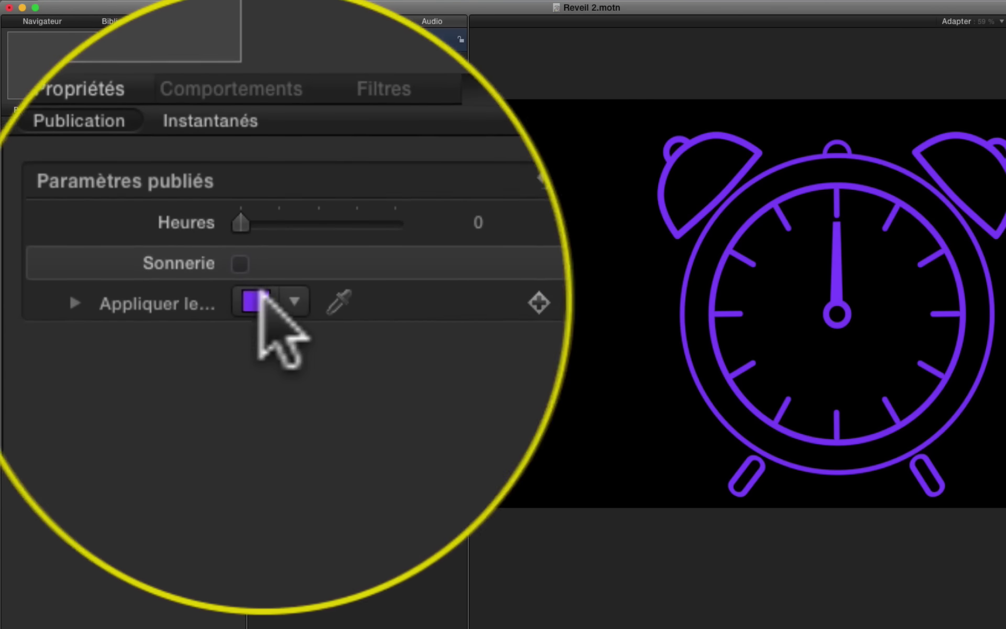
{"action": "left_click", "coordinate": [262, 293]}
{"action": "left_click", "coordinate": [303, 292]}
{"action": "left_click_drag", "start_coordinate": [248, 303], "coordinate": [204, 296]}
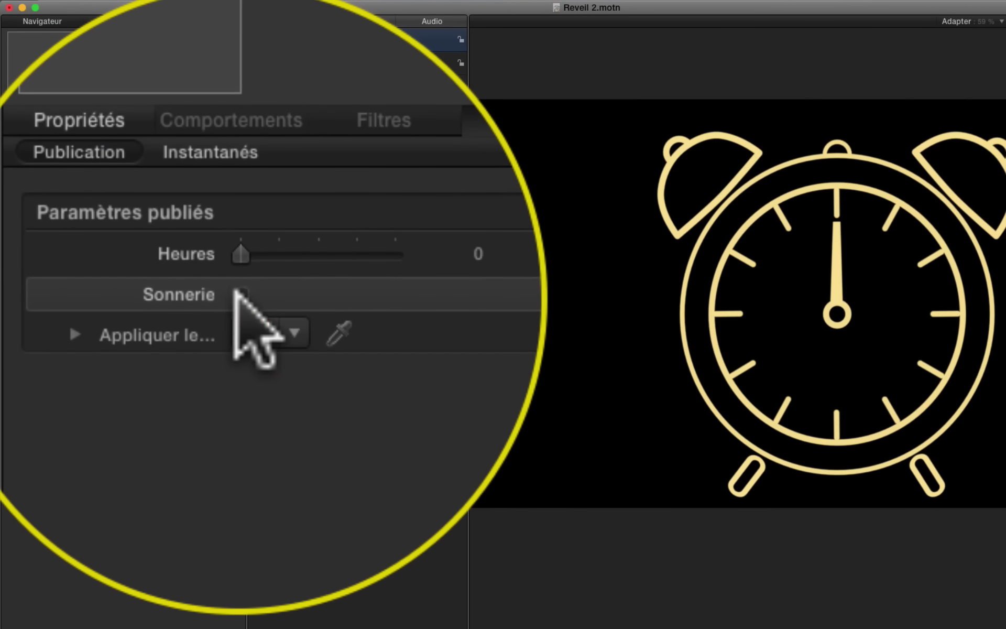
{"action": "left_click", "coordinate": [240, 294]}
{"action": "left_click", "coordinate": [241, 292]}
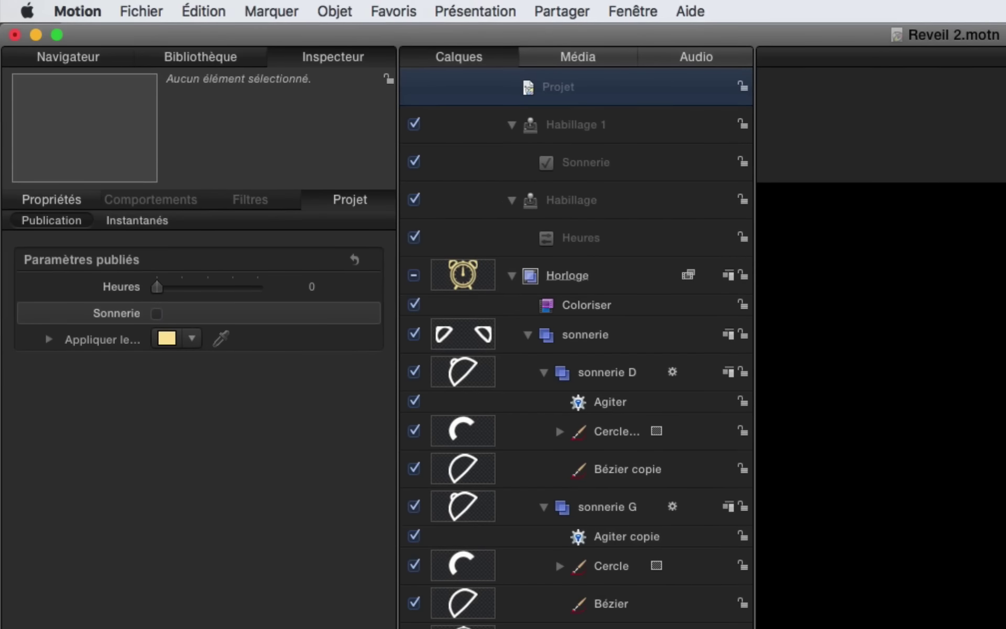
Fill in the template publishing settings as a Final Cut generator named Réveil, view the available categories, and cancel
{"action": "left_click", "coordinate": [141, 12]}
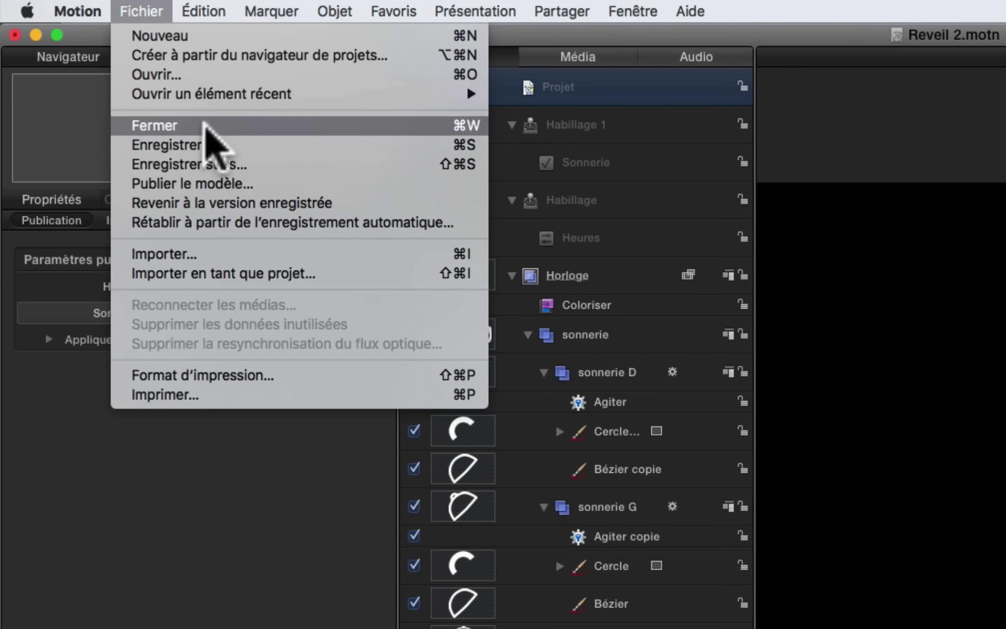
{"action": "left_click", "coordinate": [168, 184]}
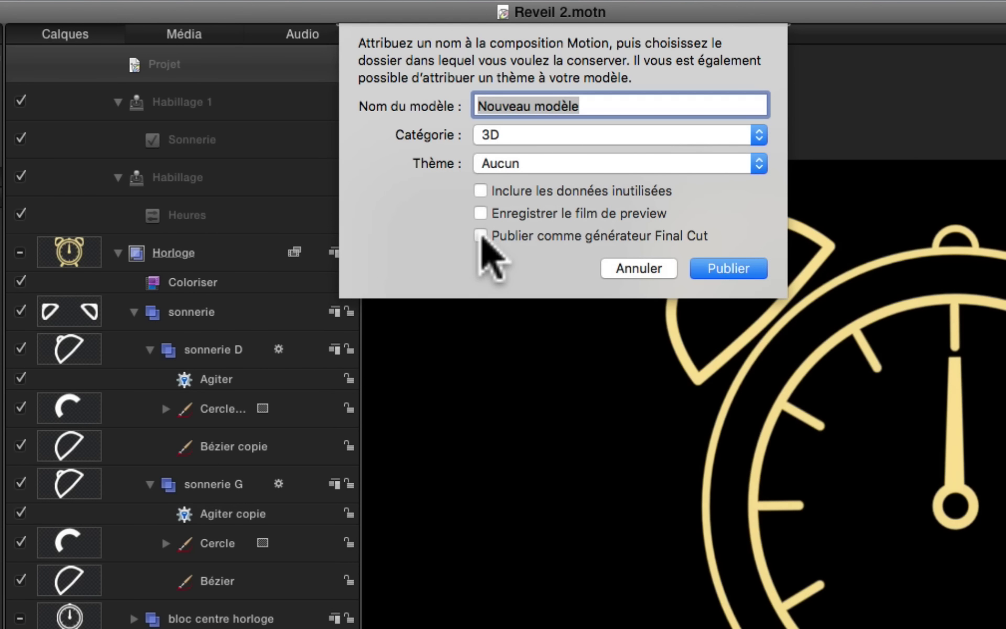
{"action": "left_click", "coordinate": [480, 235]}
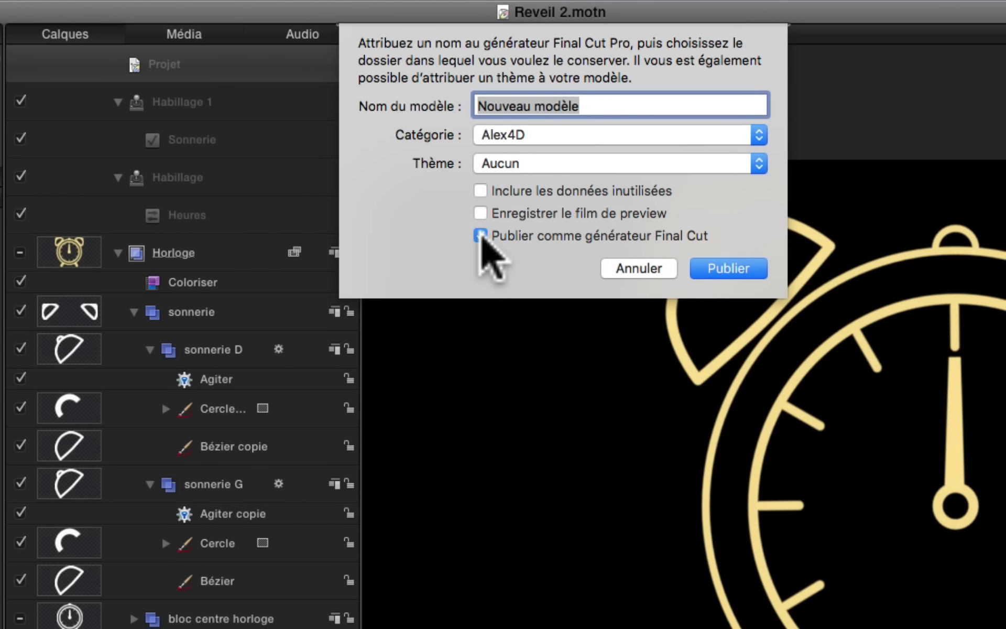
{"action": "type", "text": "Réveil"}
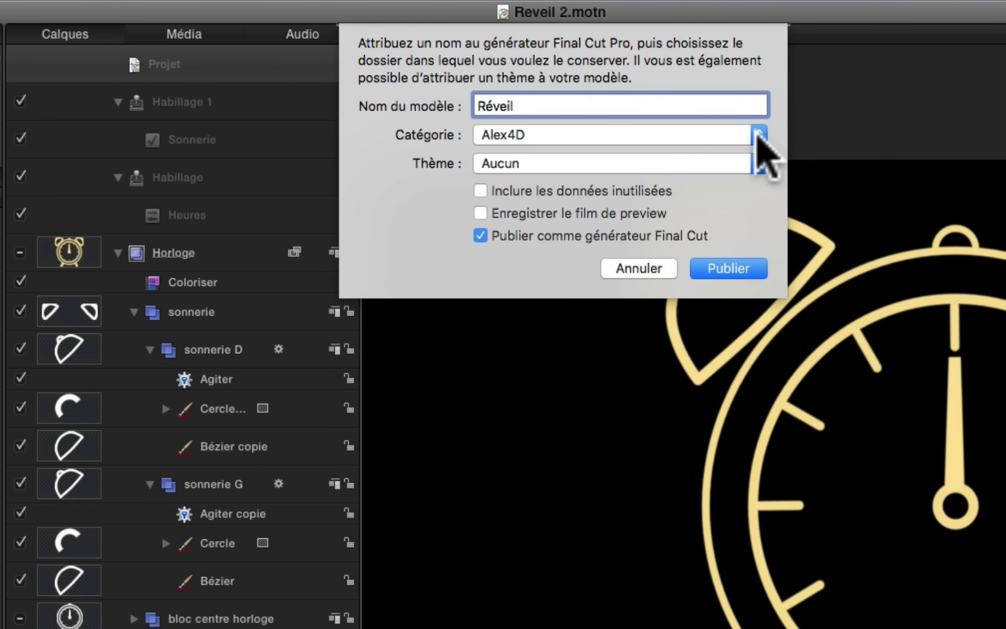
{"action": "left_click", "coordinate": [759, 136]}
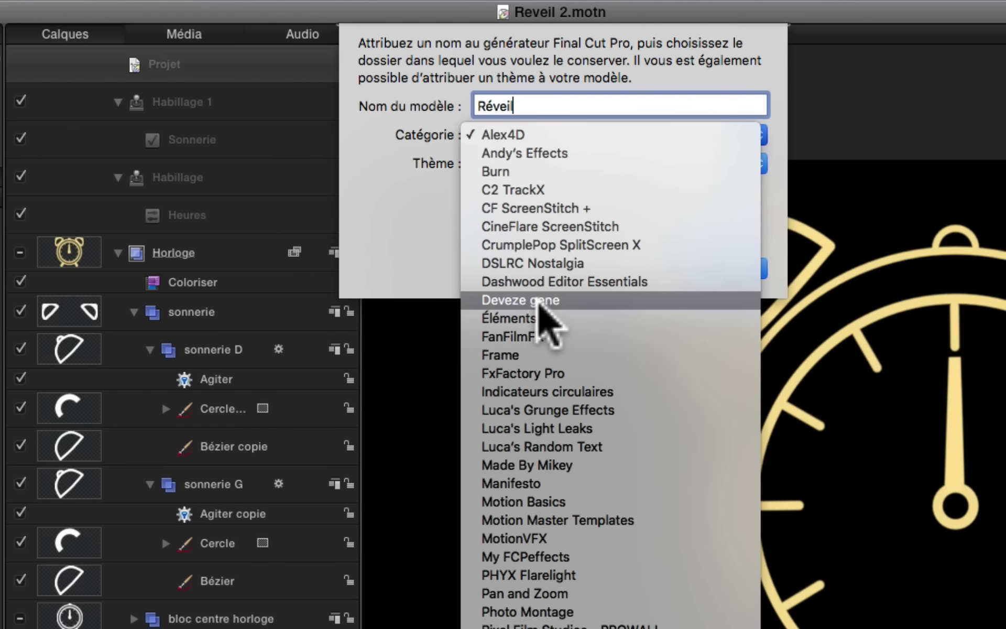
{"action": "left_click", "coordinate": [353, 239]}
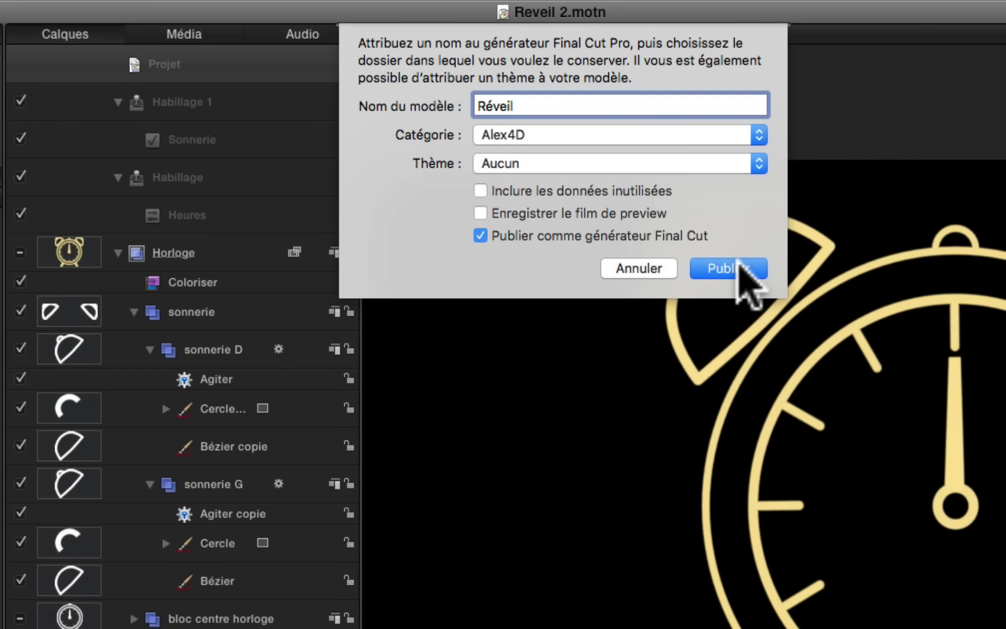
{"action": "left_click", "coordinate": [647, 269]}
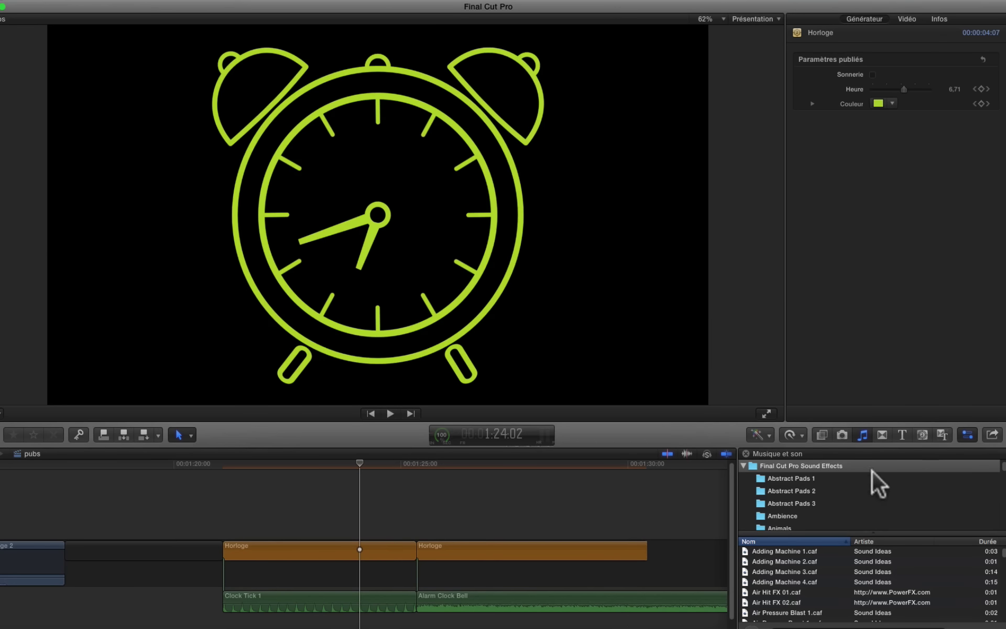
In Final Cut Pro, locate the Horloge generator in the generators browser and move the playhead to 1:21:19 on the first Horloge clip
{"action": "left_click", "coordinate": [920, 435]}
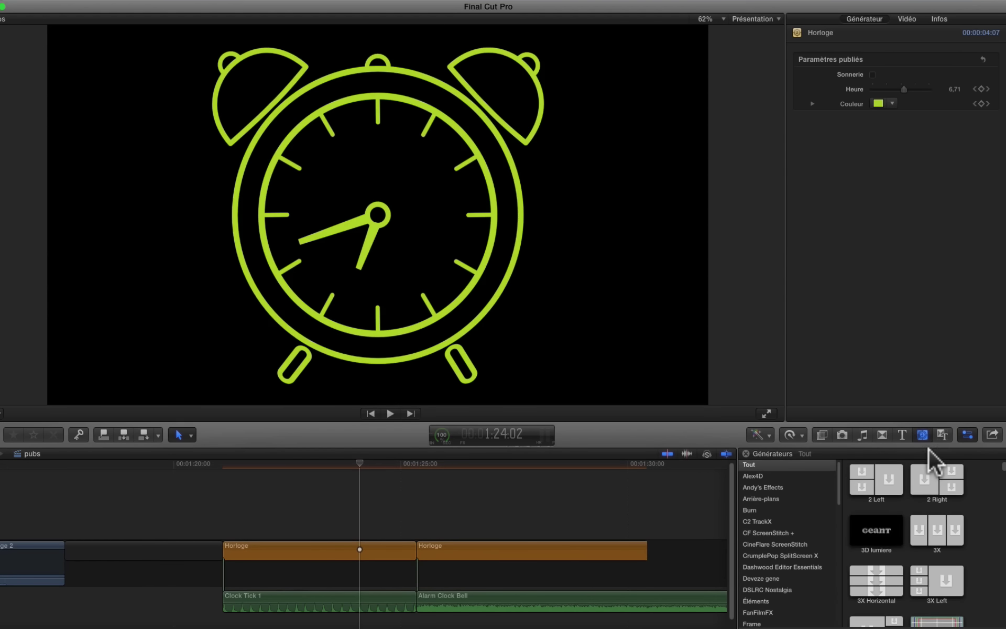
{"action": "left_click", "coordinate": [757, 577]}
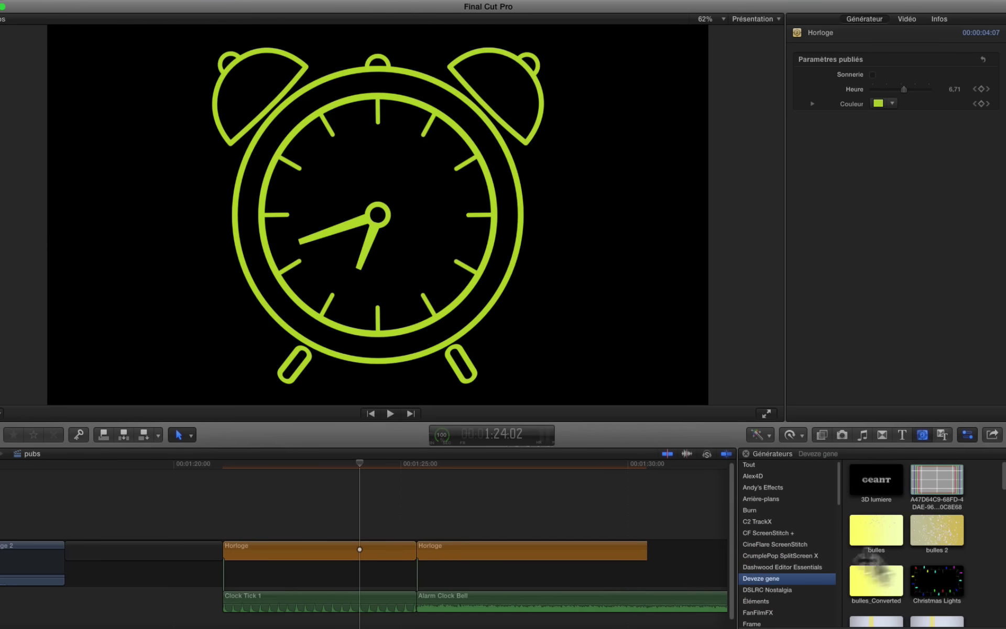
{"action": "left_click_drag", "start_coordinate": [1002, 485], "coordinate": [1003, 532]}
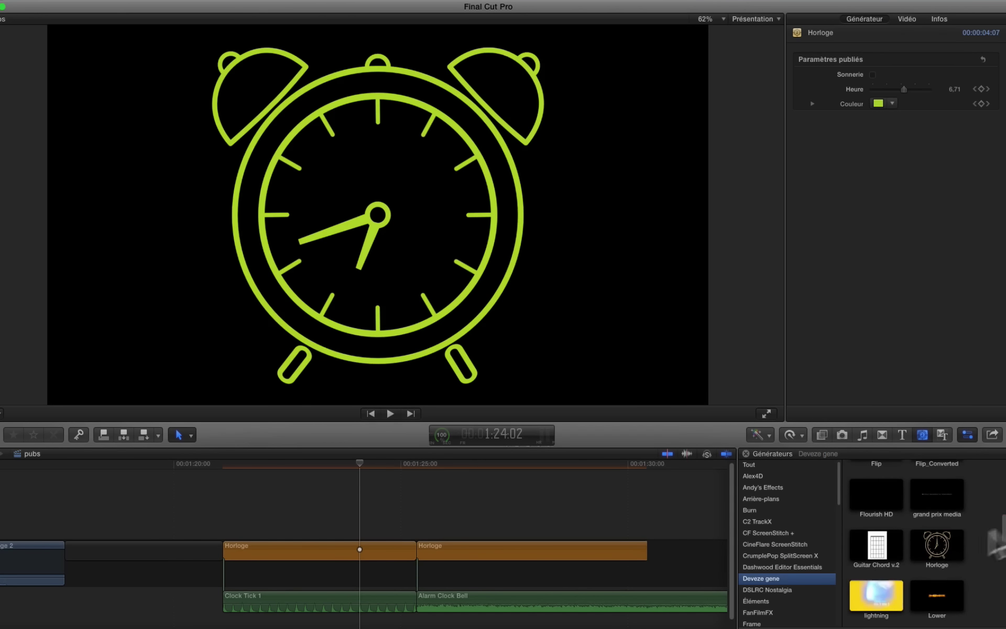
{"action": "left_click", "coordinate": [253, 477]}
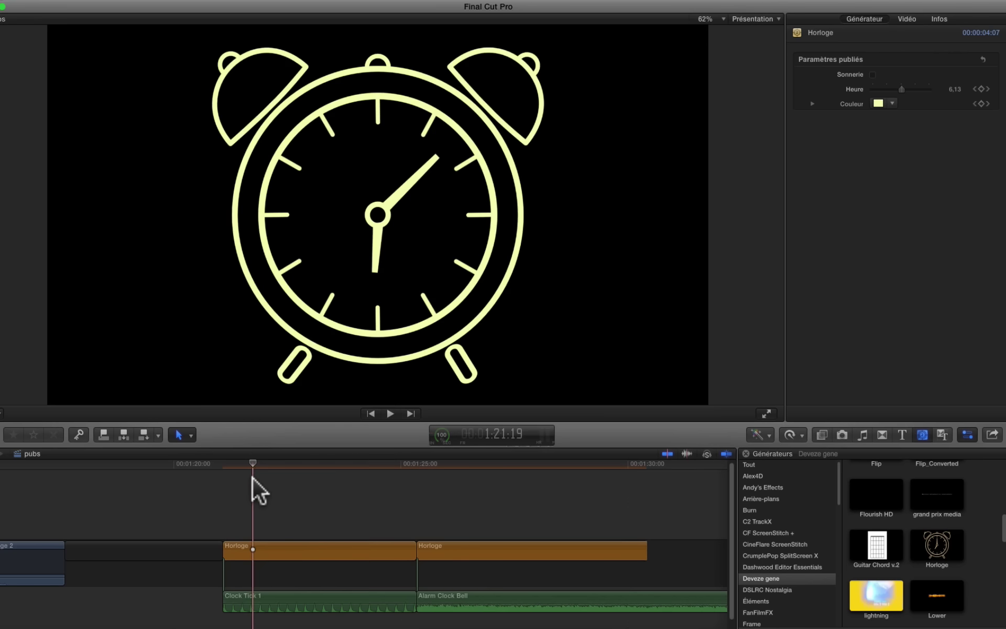
Review the first Horloge clip's previous and next Heure keyframes, and select the second Horloge clip with the playhead at 1:25:23
{"action": "left_click", "coordinate": [977, 89]}
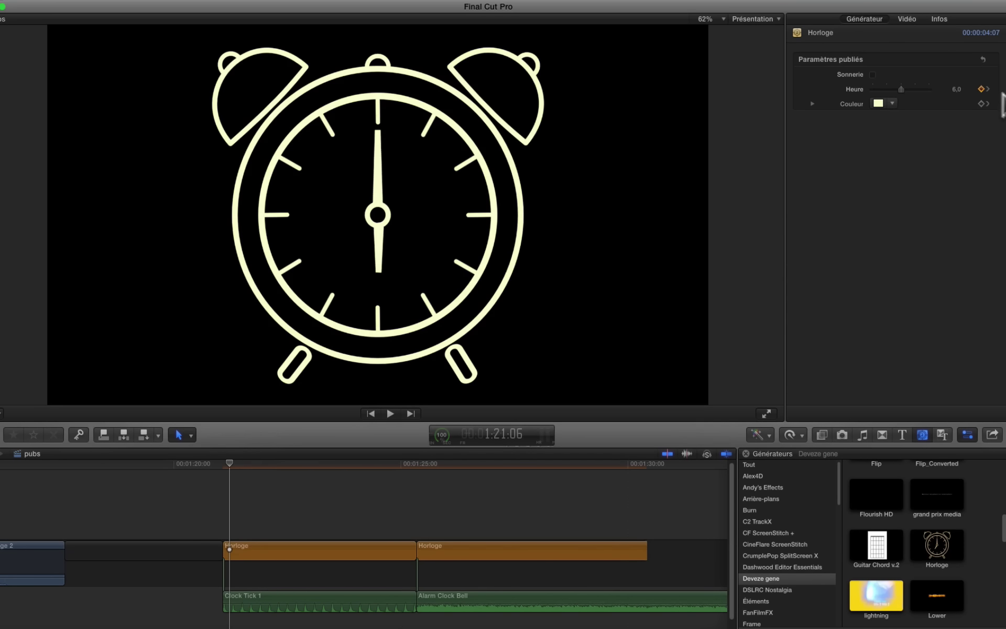
{"action": "left_click", "coordinate": [991, 90]}
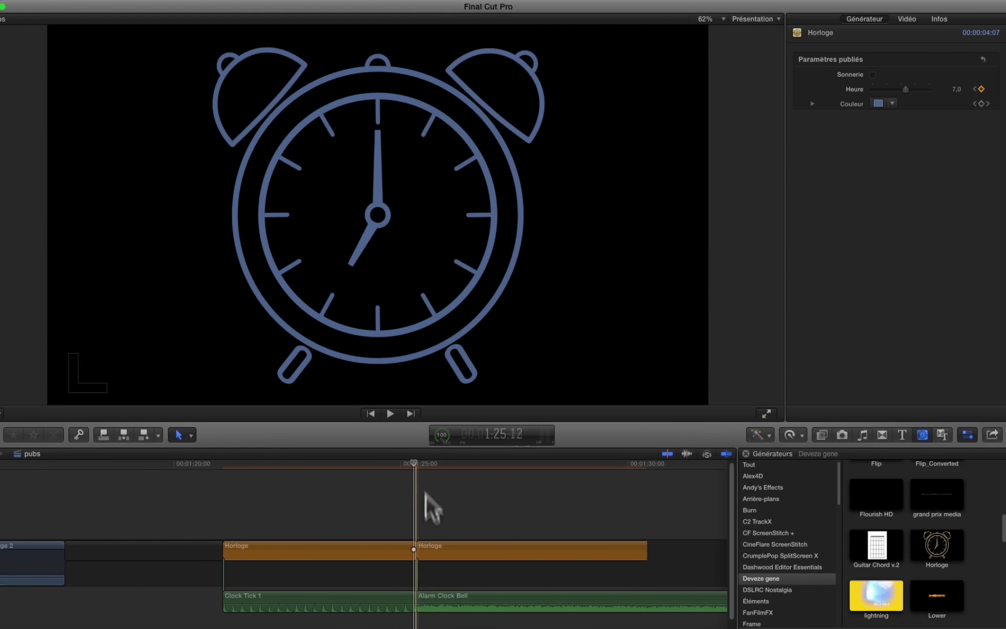
{"action": "left_click_drag", "start_coordinate": [417, 467], "coordinate": [442, 465]}
{"action": "left_click", "coordinate": [482, 546]}
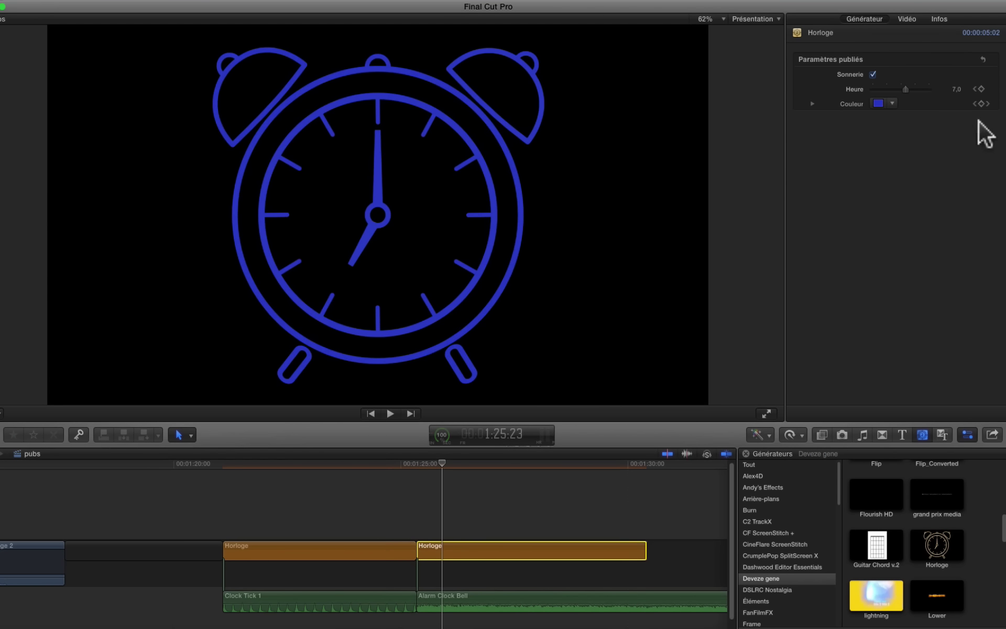
Play the timeline from the start of the first Horloge clip through the second one and stop playback at 1:30:06
{"action": "left_click", "coordinate": [237, 475]}
{"action": "left_click_drag", "start_coordinate": [236, 475], "coordinate": [226, 480]}
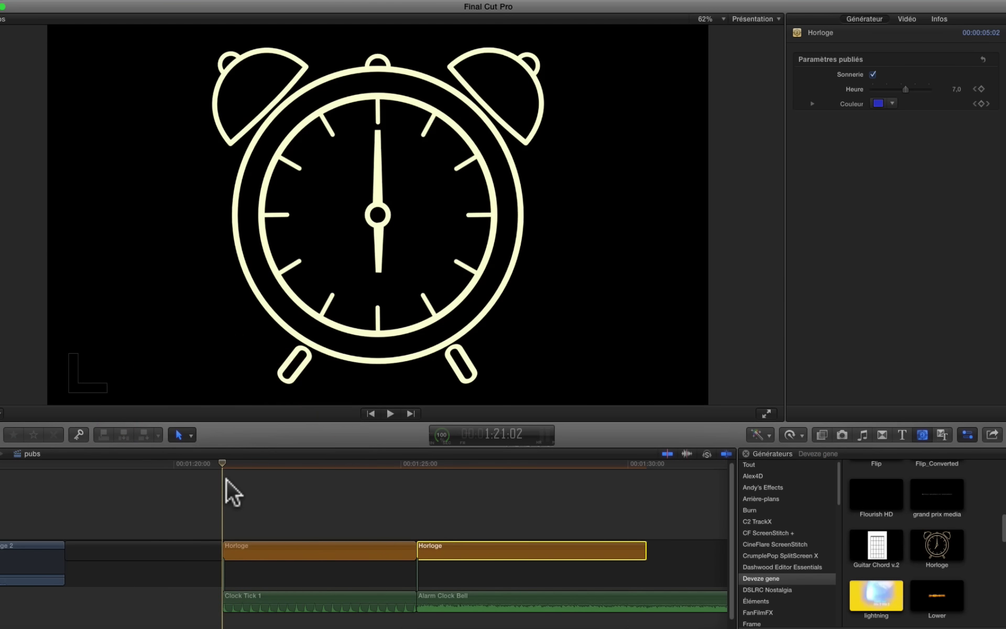
{"action": "key", "text": "space"}
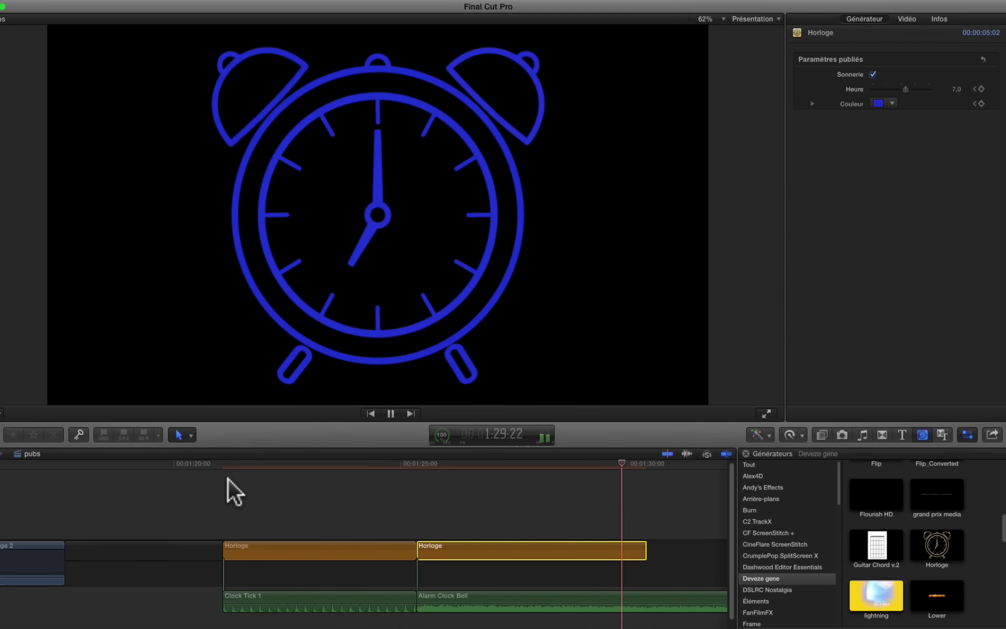
{"action": "key", "text": "space"}
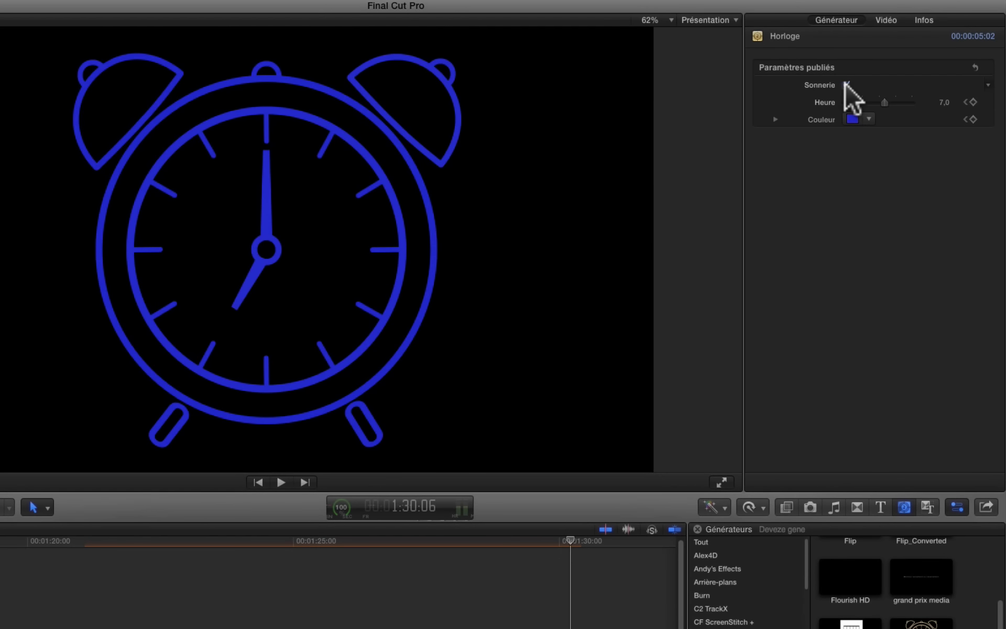